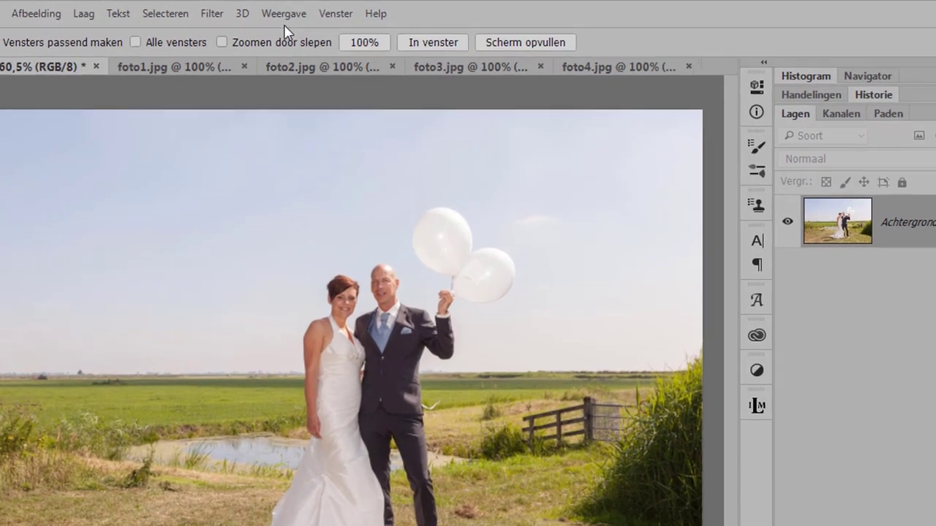
Turn on the rulers from the Weergave (View) menu for basisfoto.jpg.
left_click(324, 11)
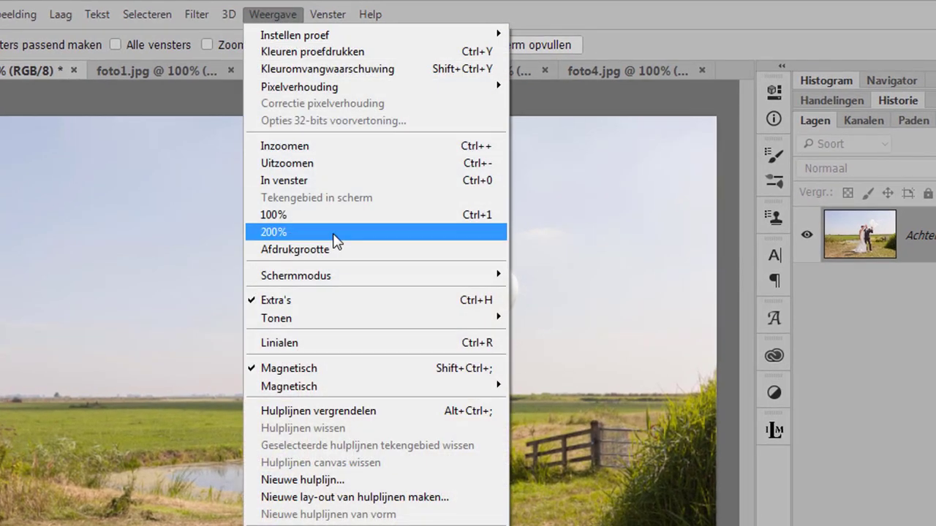
left_click(349, 348)
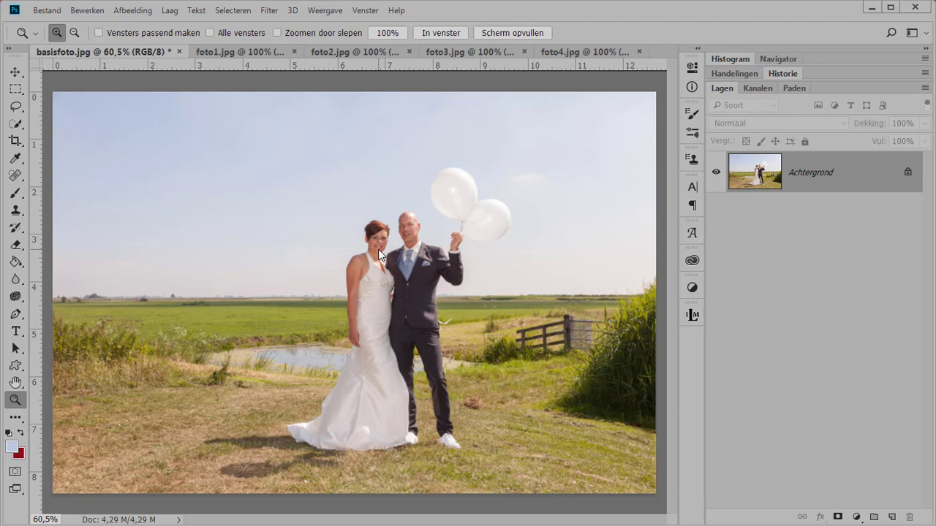
Change the ruler units from centimetres to Pixels.
right_click(324, 66)
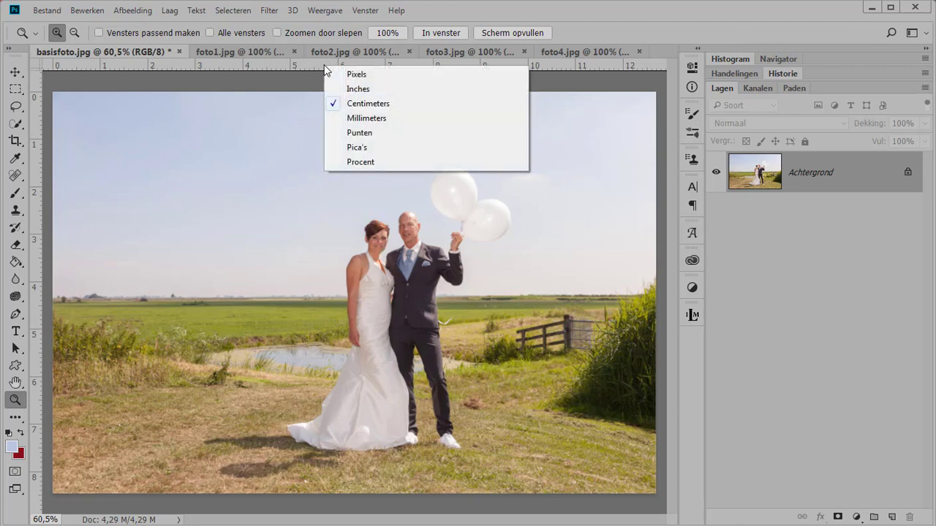
left_click(372, 76)
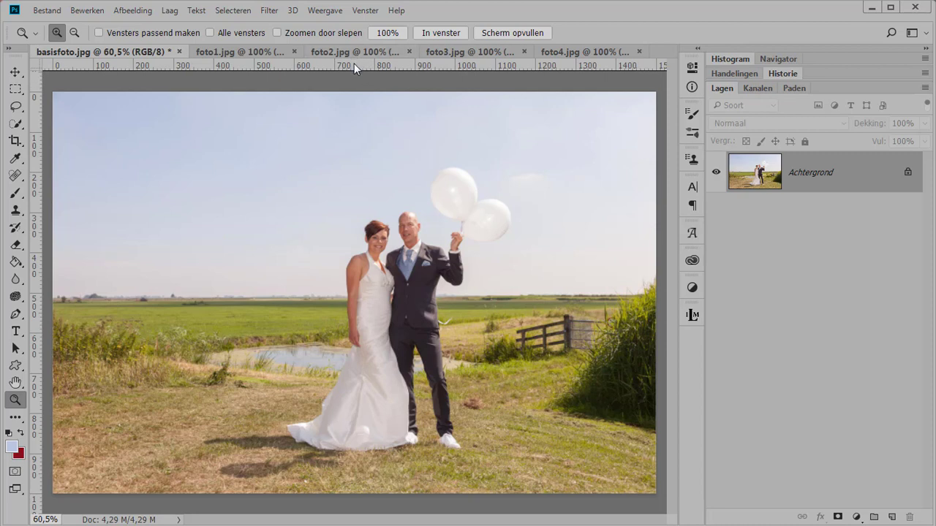
Drag one horizontal guide from the top ruler and two vertical guides from the left ruler.
left_click_drag(353, 64, 351, 137)
left_click_drag(37, 188, 113, 185)
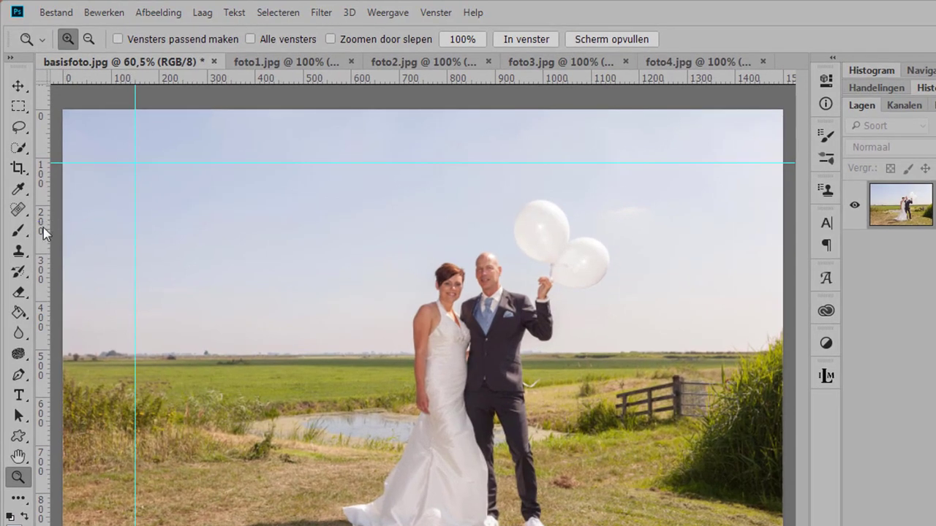
left_click_drag(45, 225, 89, 227)
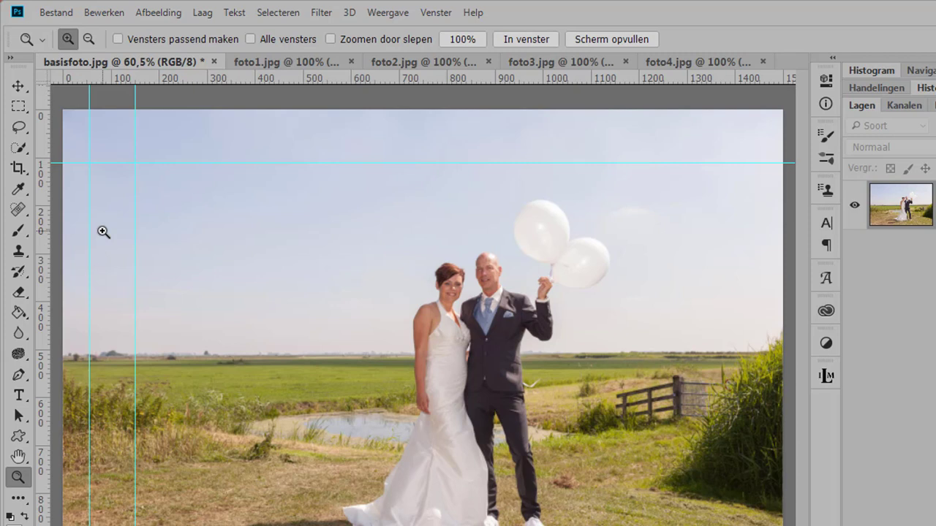
With the Move tool, drag the leftmost vertical guide back into the left ruler.
left_click(19, 86)
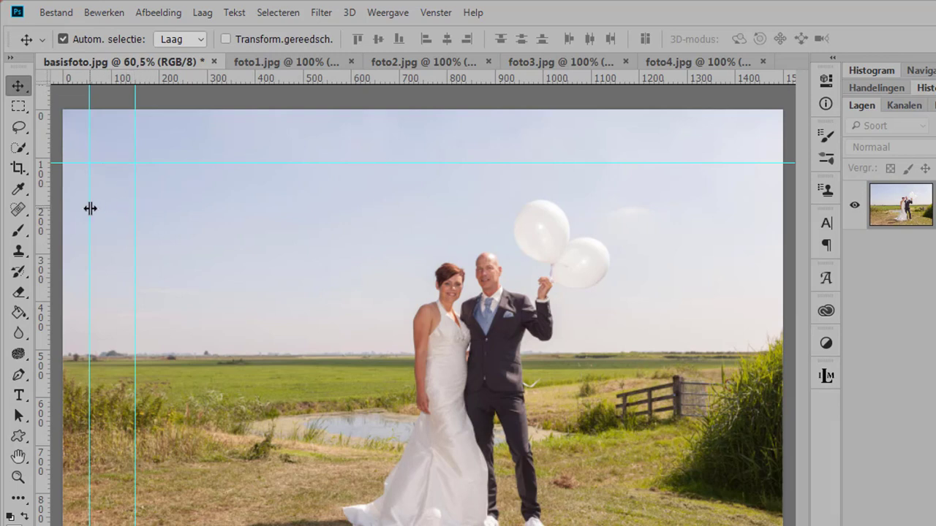
mouse_move(90, 209)
left_mouse_down()
mouse_move(117, 208)
mouse_move(96, 207)
left_mouse_up()
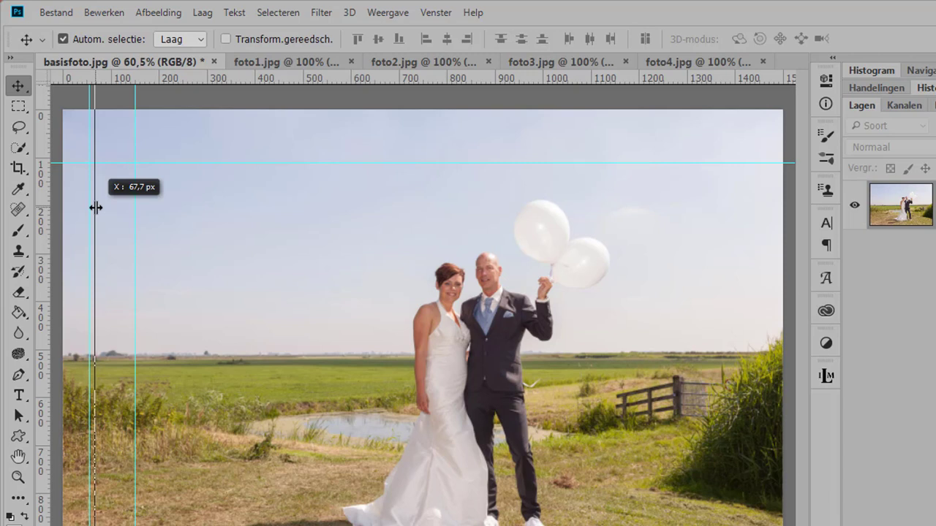
left_click_drag(96, 208, 37, 207)
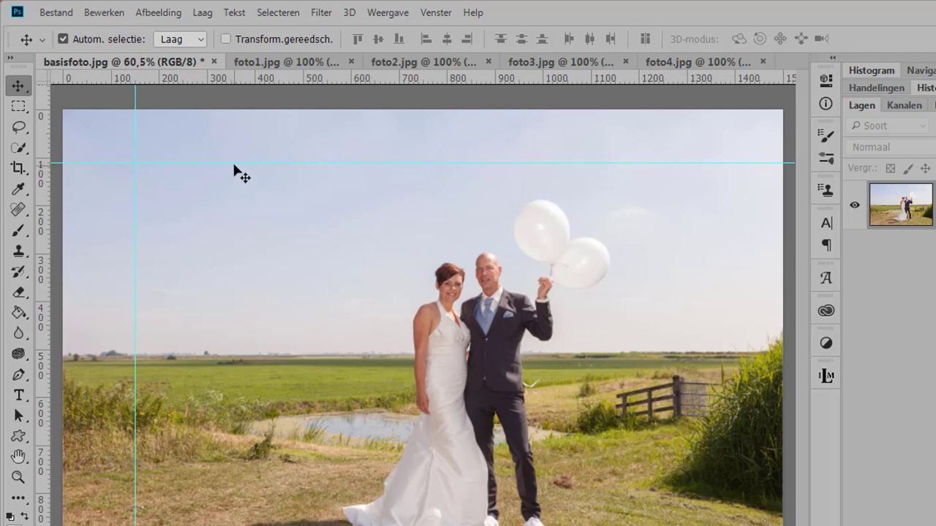
Snap the horizontal guide to 50 px and add a second horizontal guide at 300 px.
left_click_drag(234, 162, 232, 133)
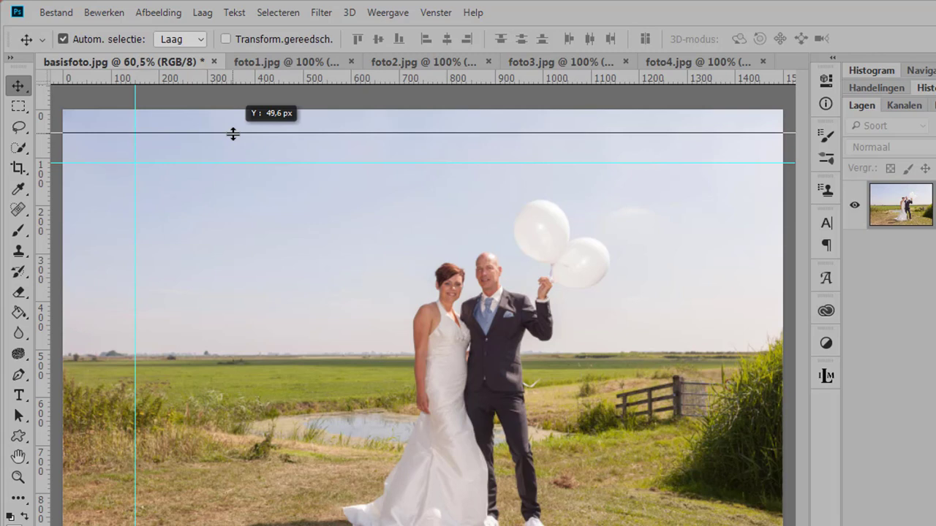
key("shift")
left_click_drag(233, 134, 233, 134)
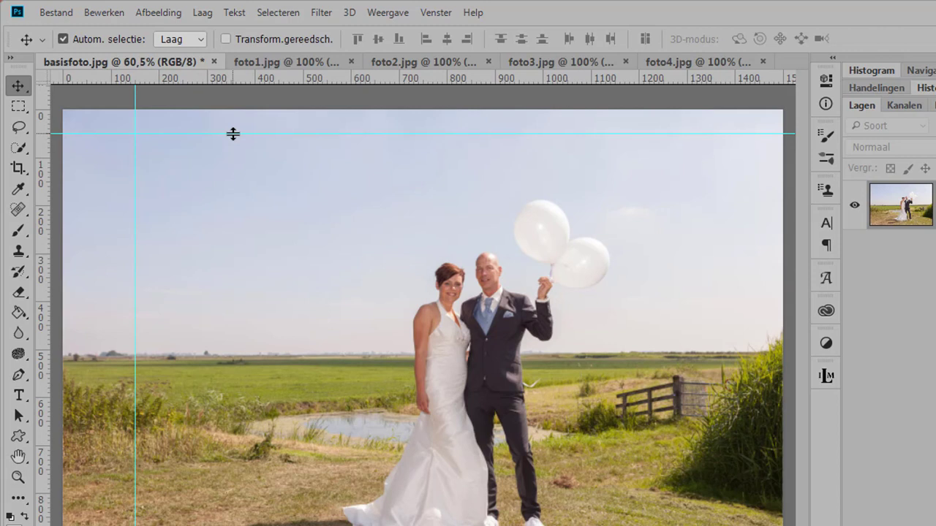
left_click_drag(241, 86, 249, 255)
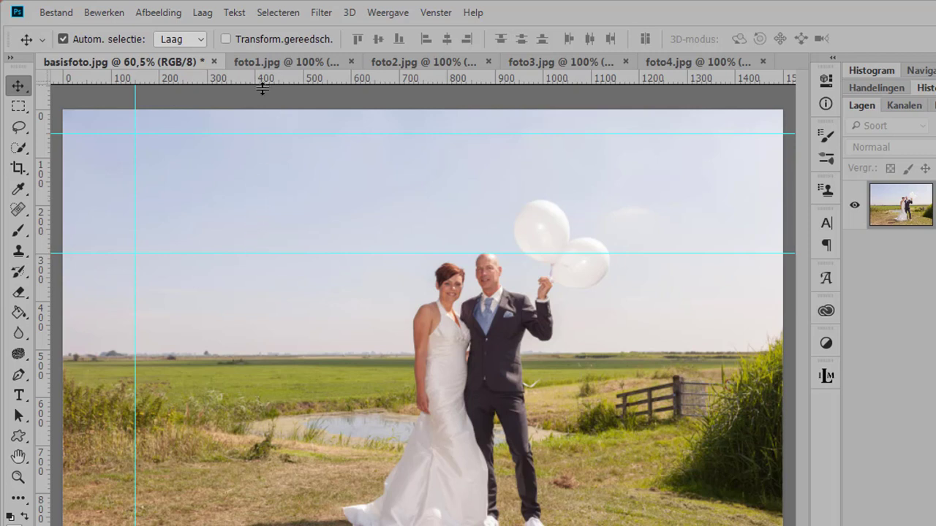
Add horizontal guides at 190 px and just below, plus vertical guides at 50 px and 550 px.
left_click_drag(262, 80, 267, 265)
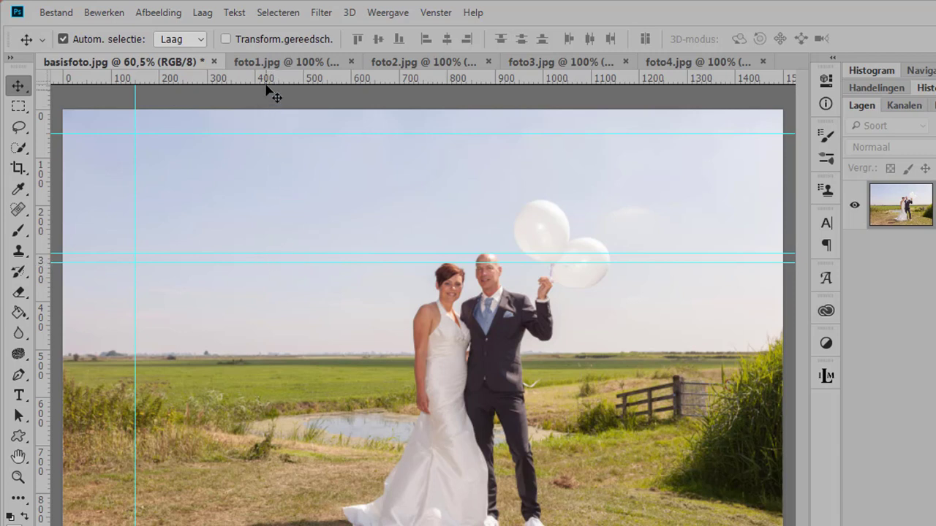
left_click_drag(268, 81, 267, 382)
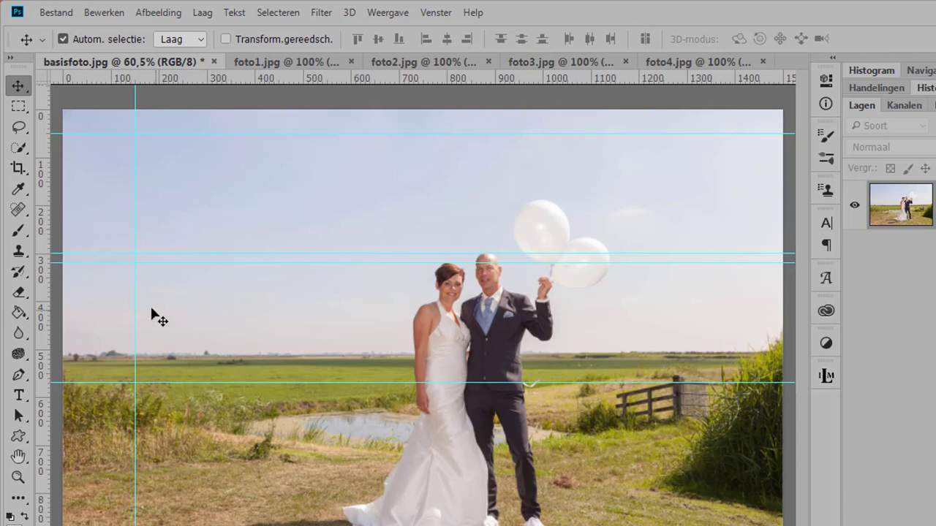
mouse_move(133, 300)
left_mouse_down()
mouse_move(78, 293)
mouse_move(206, 298)
left_mouse_up()
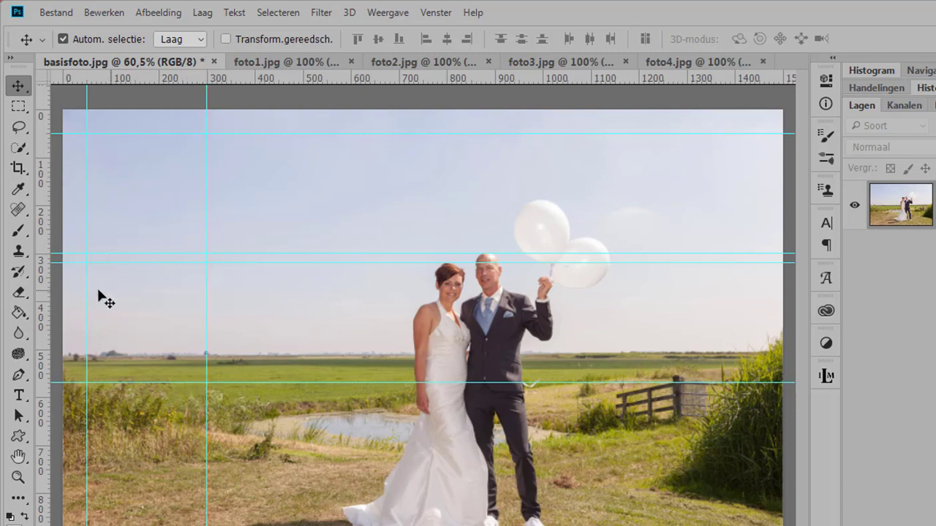
mouse_move(42, 296)
left_mouse_down()
mouse_move(94, 288)
mouse_move(217, 297)
mouse_move(198, 305)
mouse_move(336, 308)
left_mouse_up()
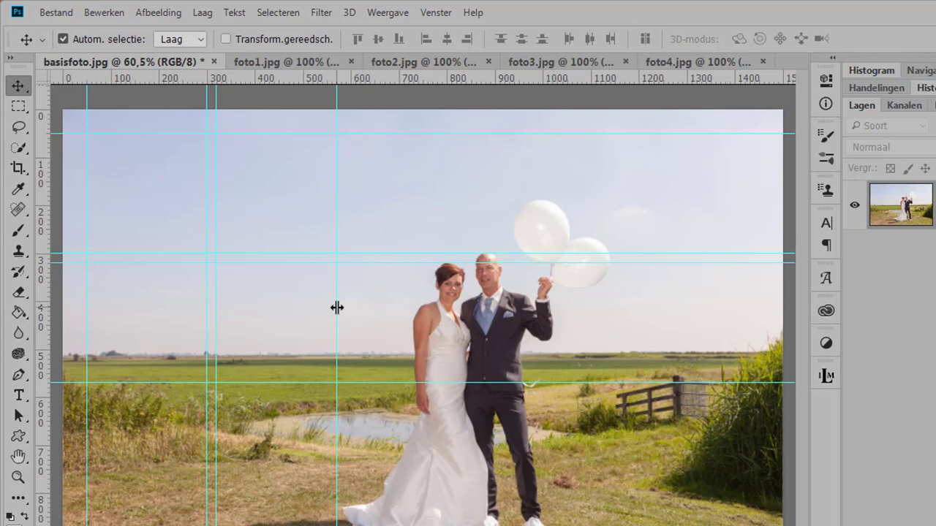
Hide the guides, show them again with Ctrl+H, then clear all guides.
left_click(381, 15)
mouse_move(438, 277)
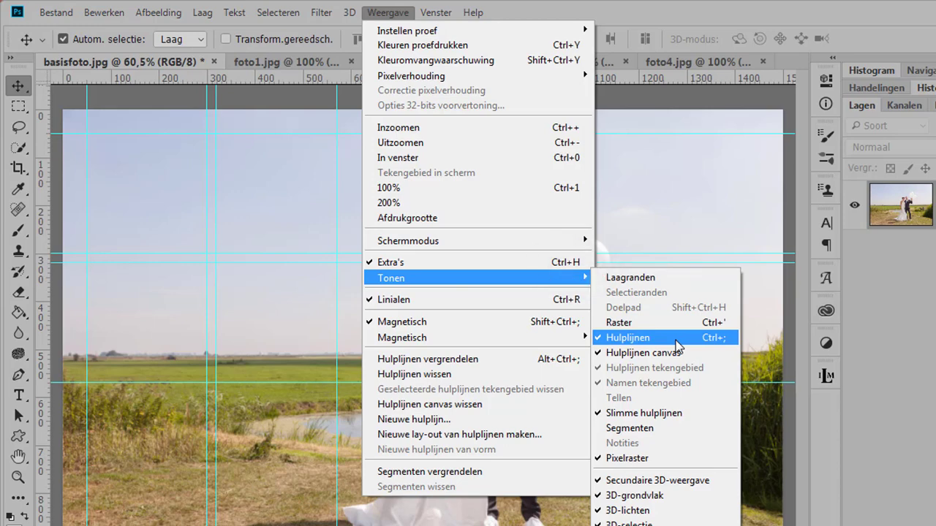
left_click(676, 339)
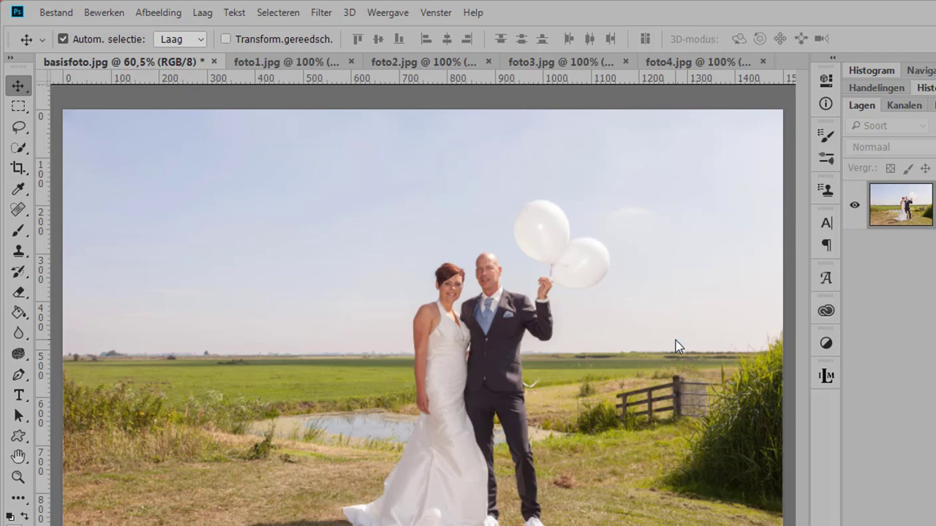
key("ctrl+h")
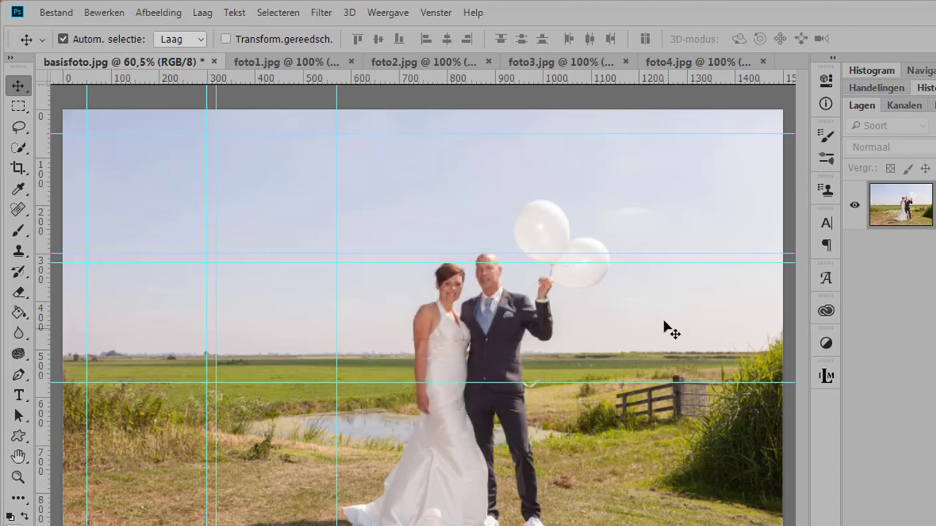
left_click(388, 14)
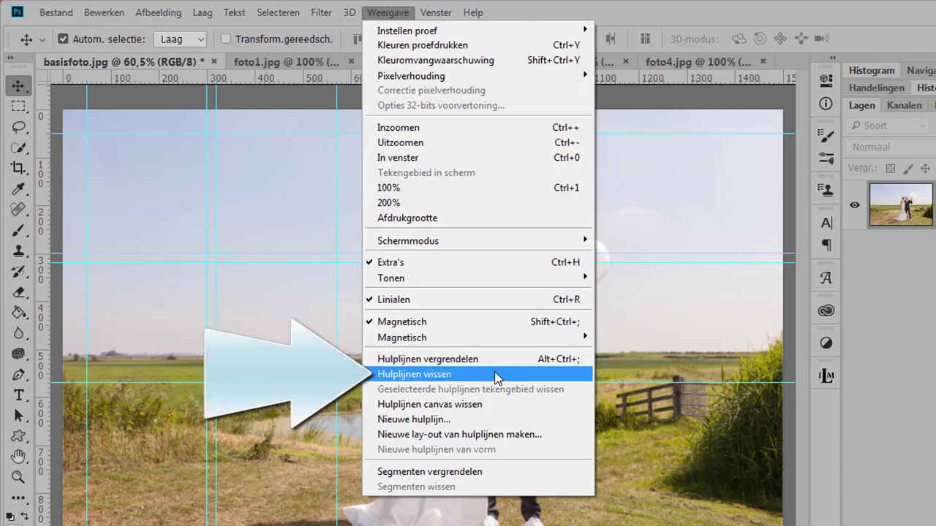
left_click(494, 382)
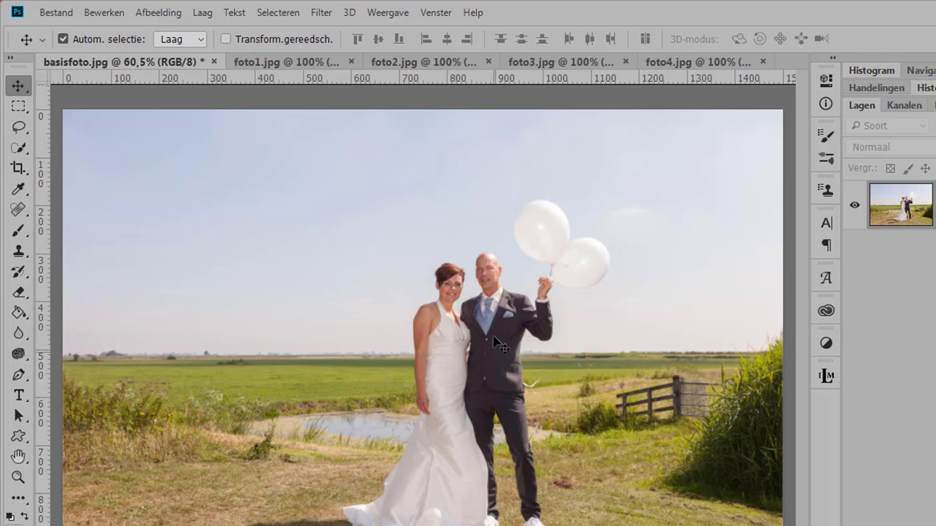
Add a horizontal guide at 50 px through the New Guide dialog.
left_click(401, 15)
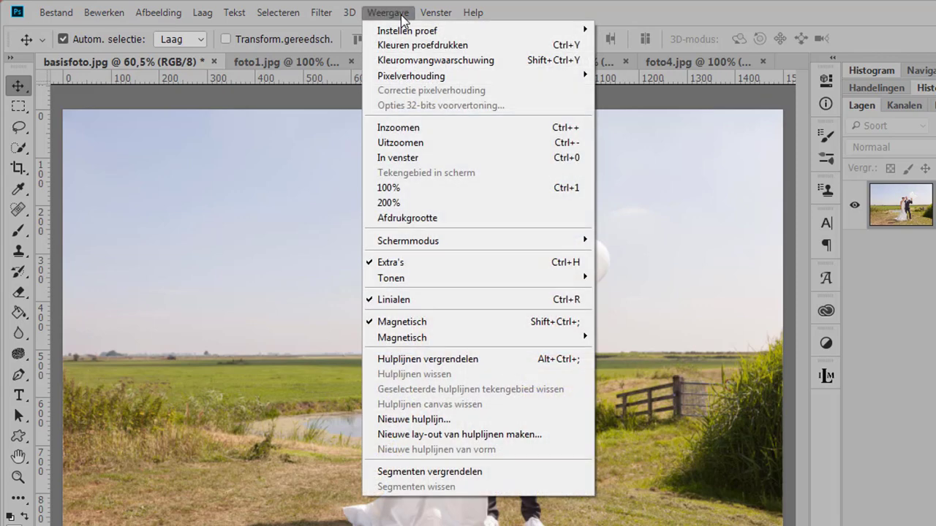
left_click(462, 425)
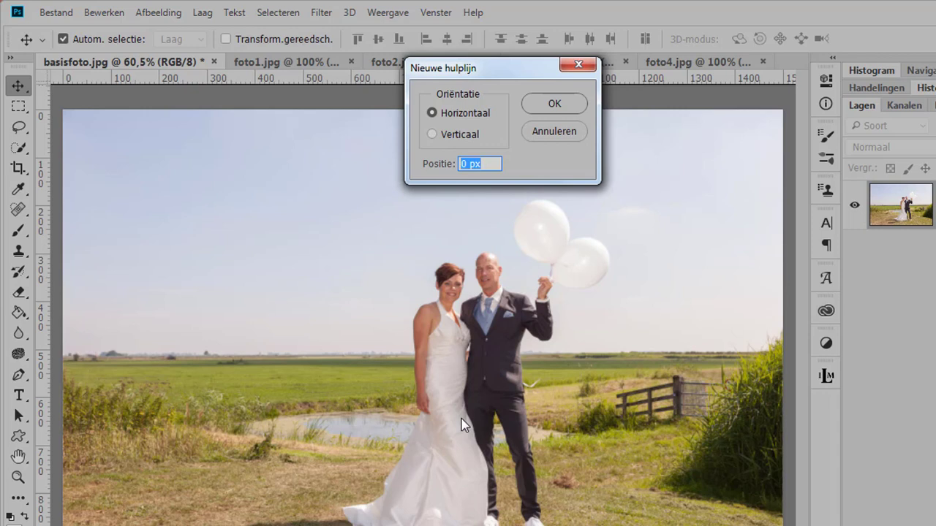
double_click(464, 165)
type("50")
left_click(538, 109)
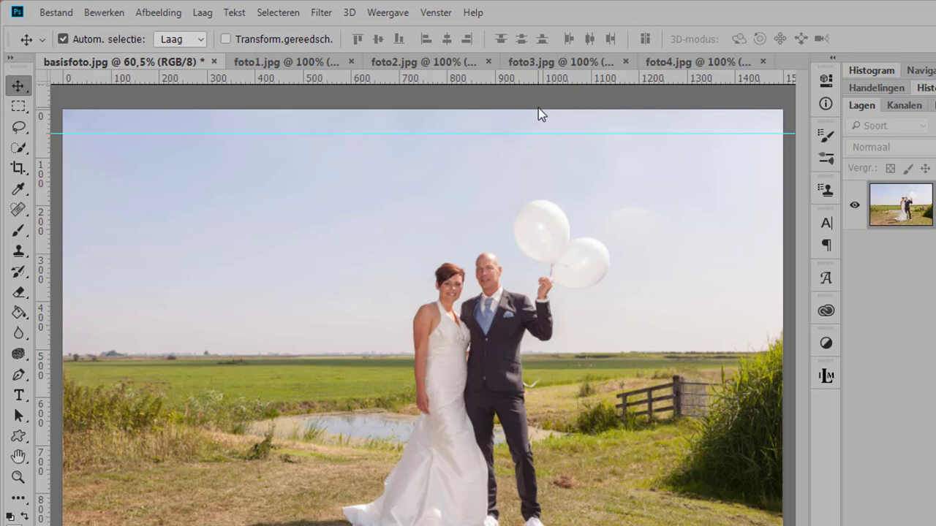
Start a New Guide Layout with Columns and Rows enabled, zeroing their counts and gutters.
left_click(388, 12)
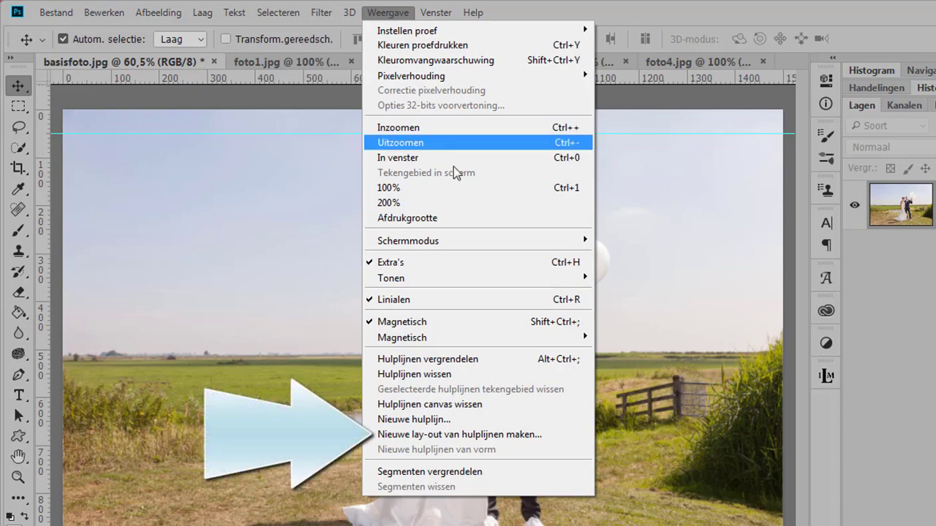
left_click(553, 436)
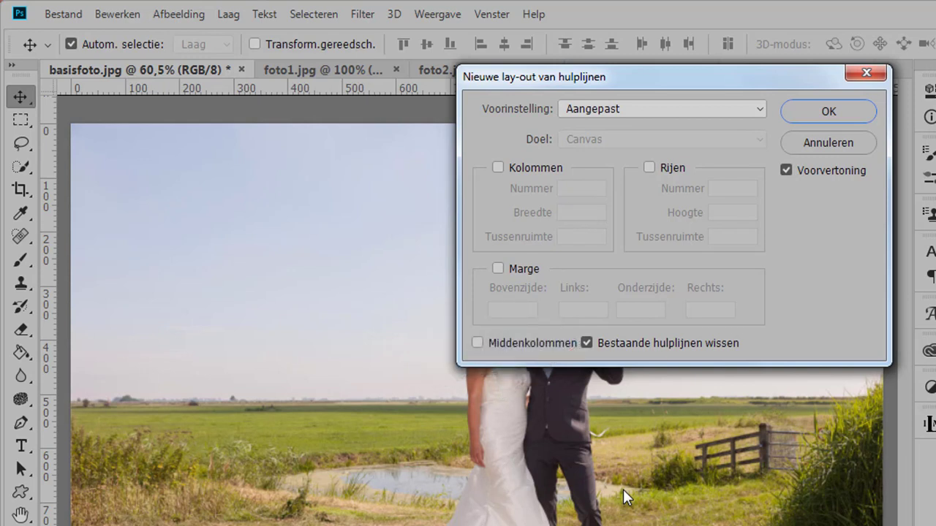
left_click(498, 168)
left_click(649, 167)
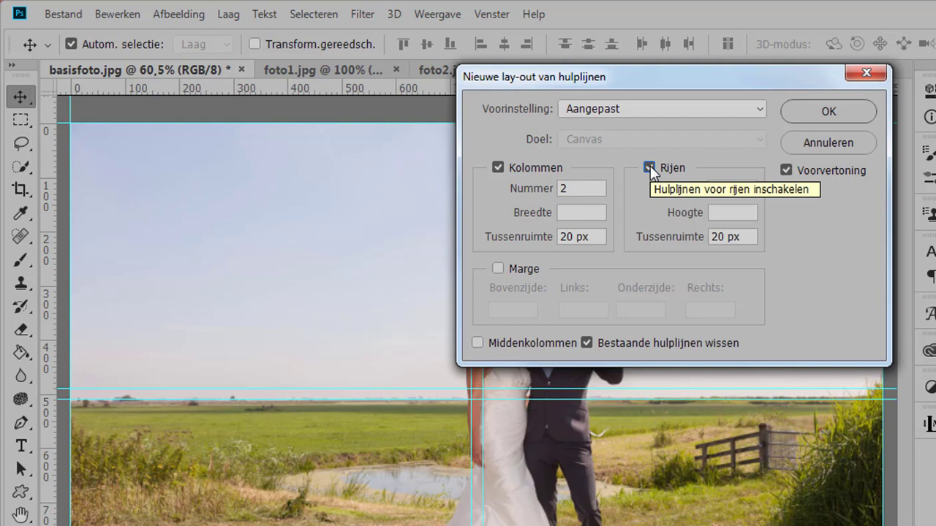
left_click_drag(575, 189, 550, 188)
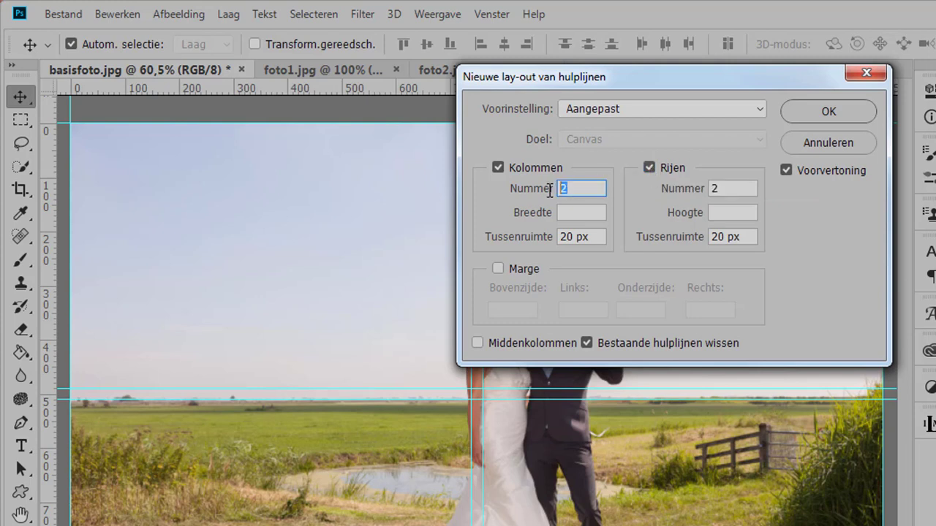
type("0")
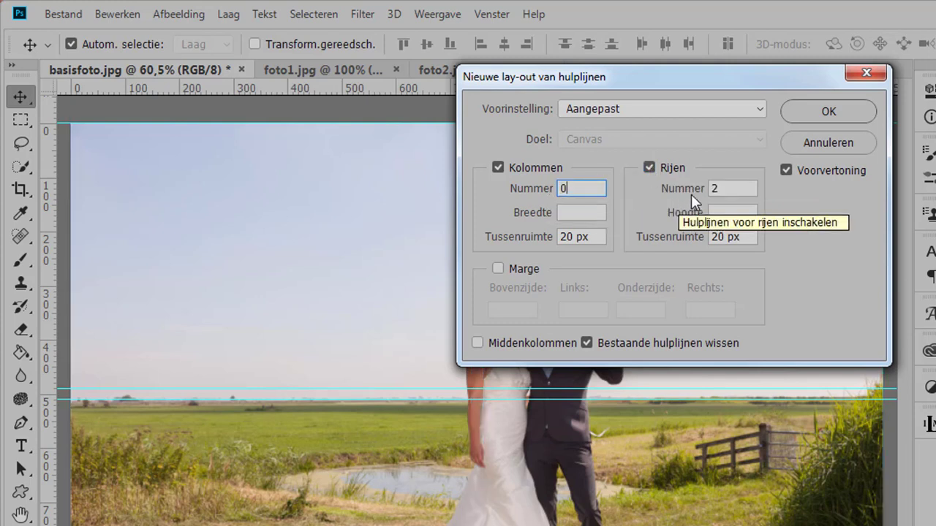
left_click_drag(723, 189, 706, 189)
type("0")
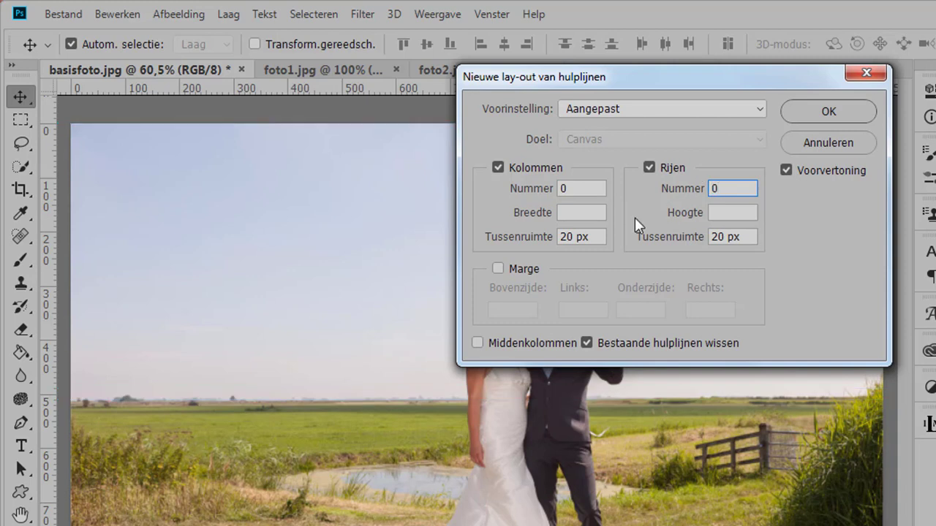
left_click_drag(576, 233, 549, 236)
type("0")
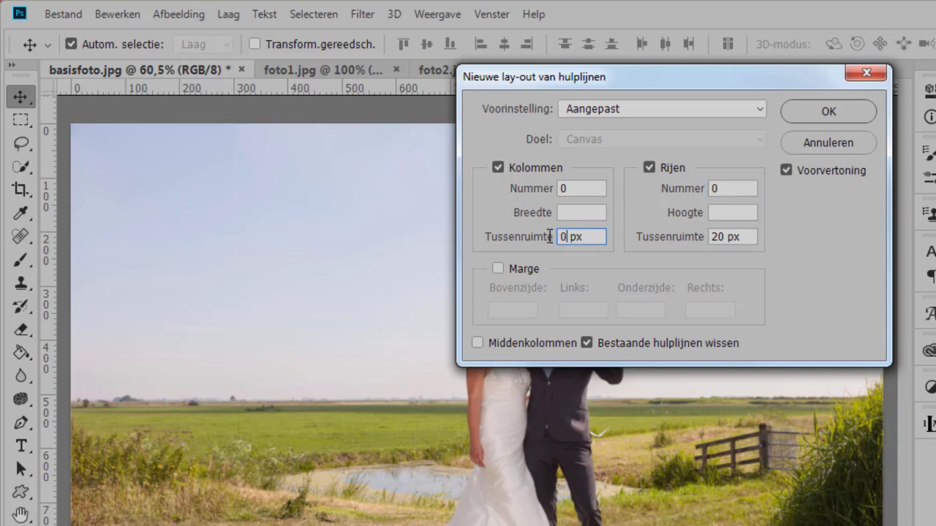
left_click_drag(725, 236, 703, 239)
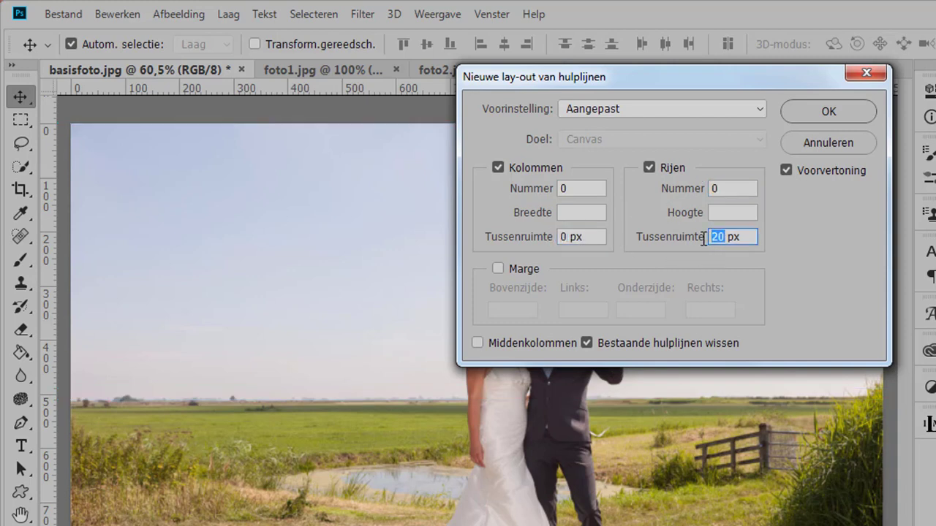
type("0")
Set 2 columns and 2 rows, each 250 px, with 20 px gutters.
left_click(586, 190)
type("2")
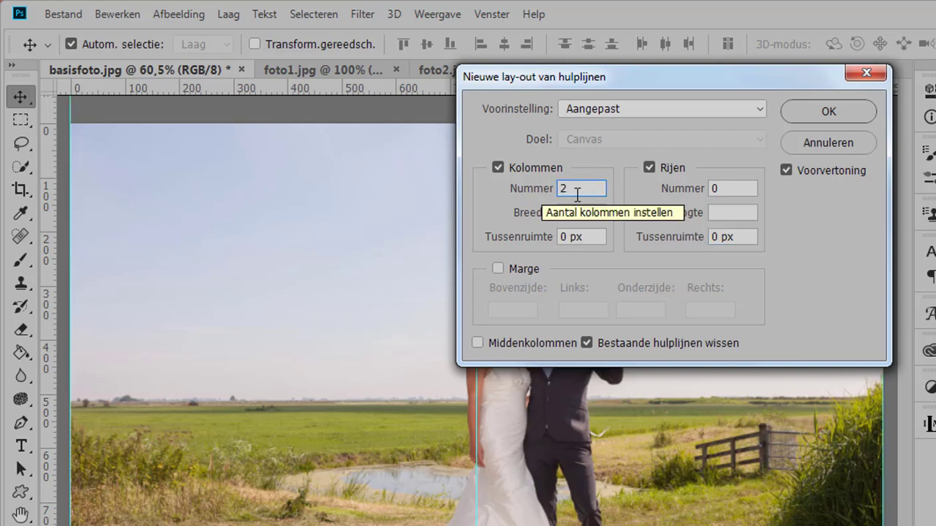
left_click(710, 189)
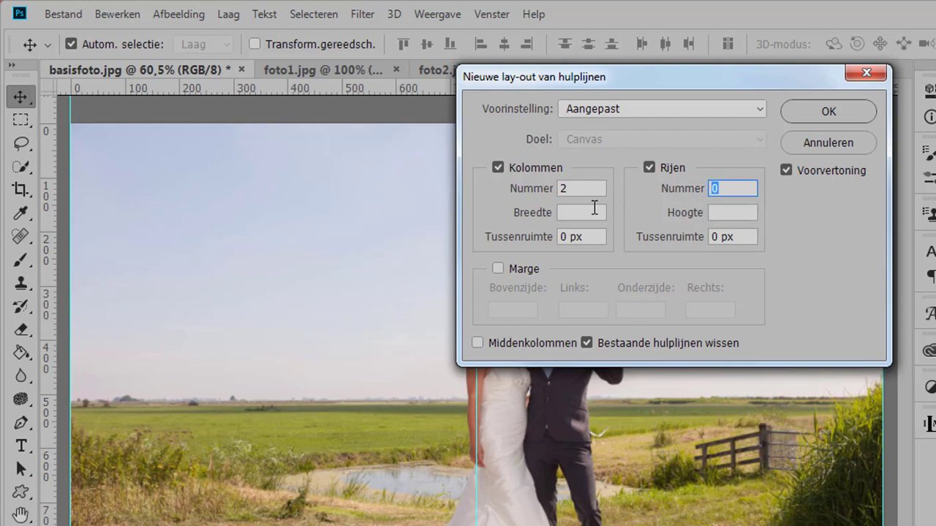
type("2")
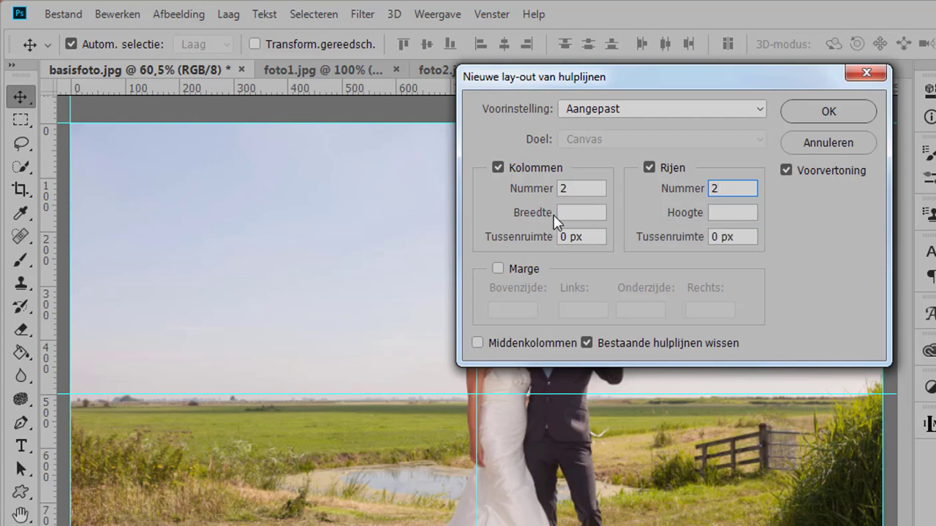
left_click(564, 213)
type("250")
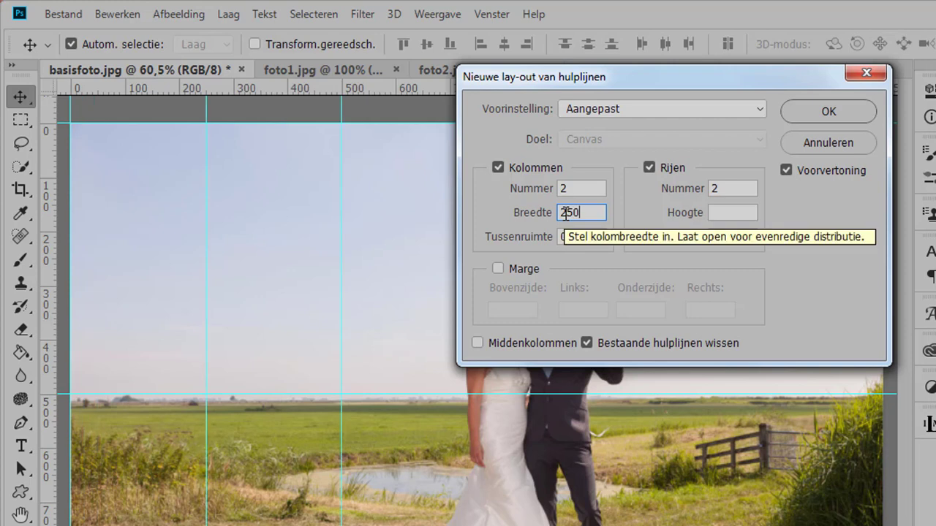
left_click(728, 211)
type("250")
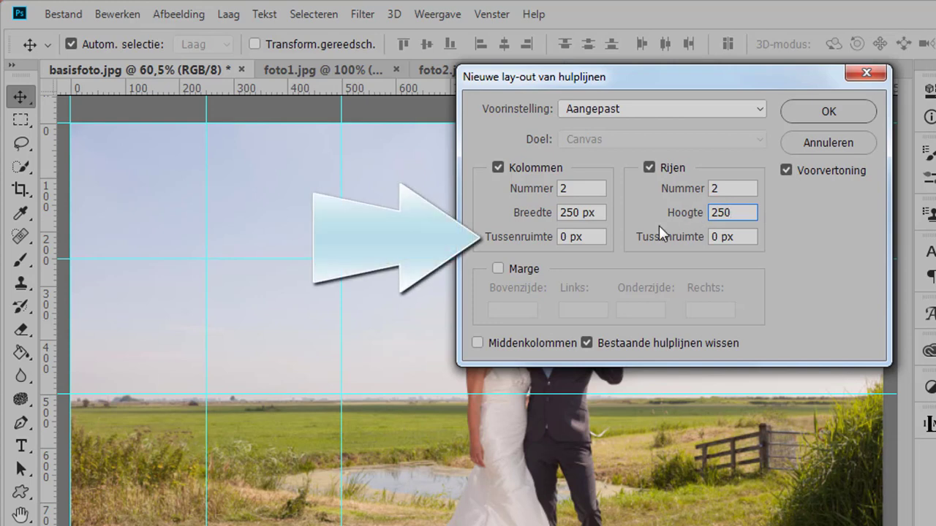
left_click_drag(567, 234, 556, 237)
type("20")
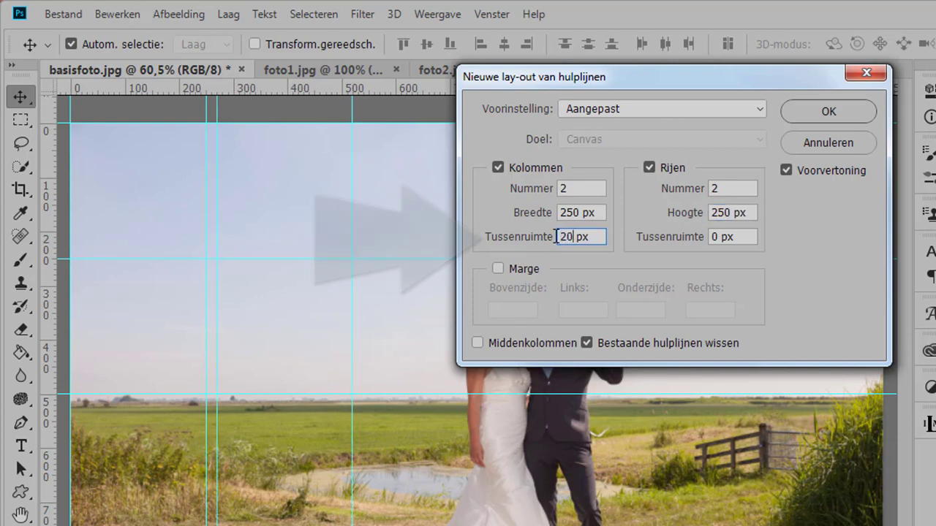
left_click_drag(721, 237, 704, 241)
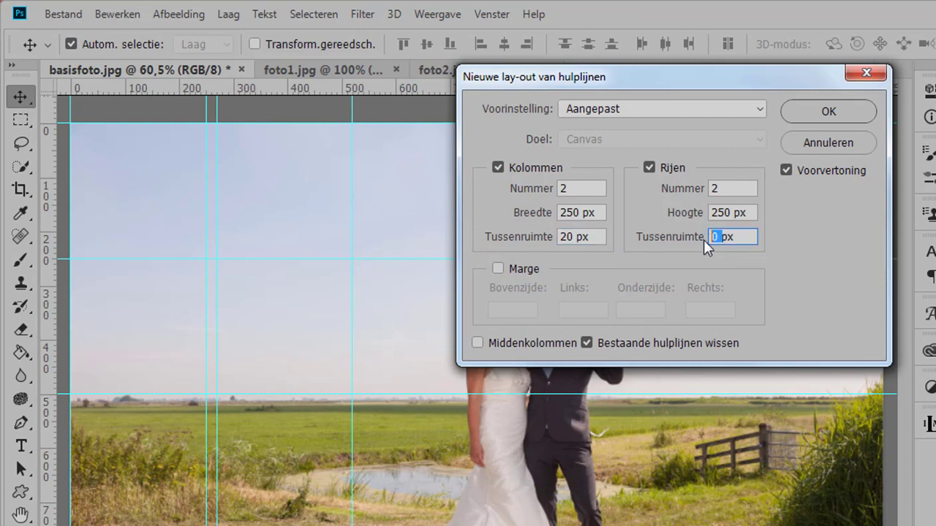
type("20")
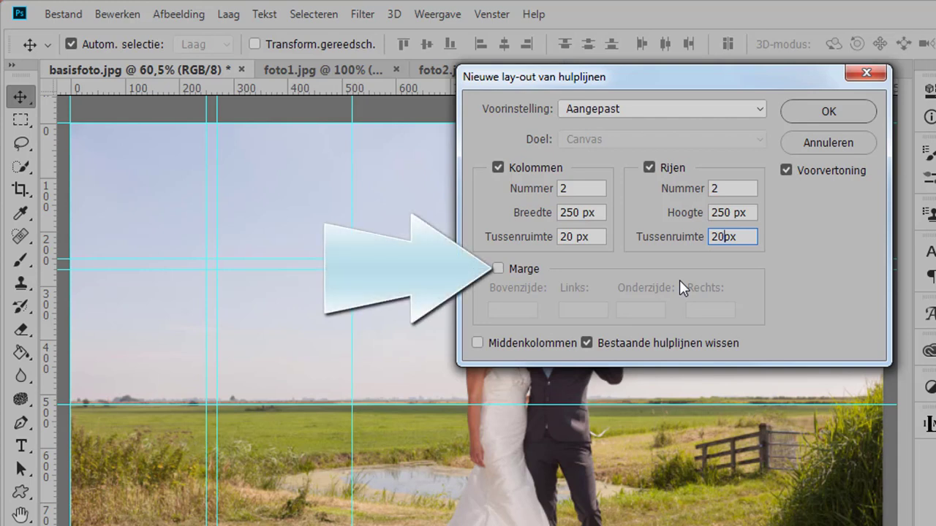
Enable margins with 50 px top and left, then apply the guide layout.
left_click(496, 269)
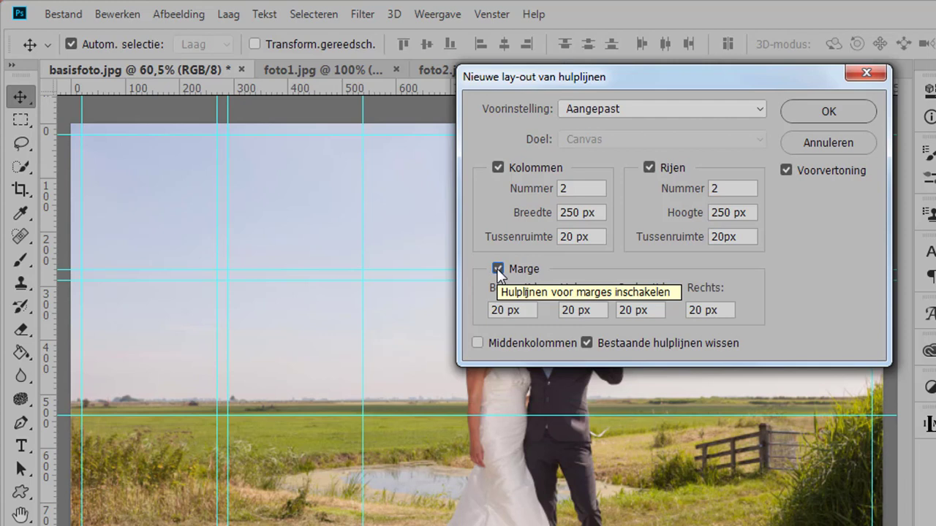
left_click_drag(504, 309, 491, 310)
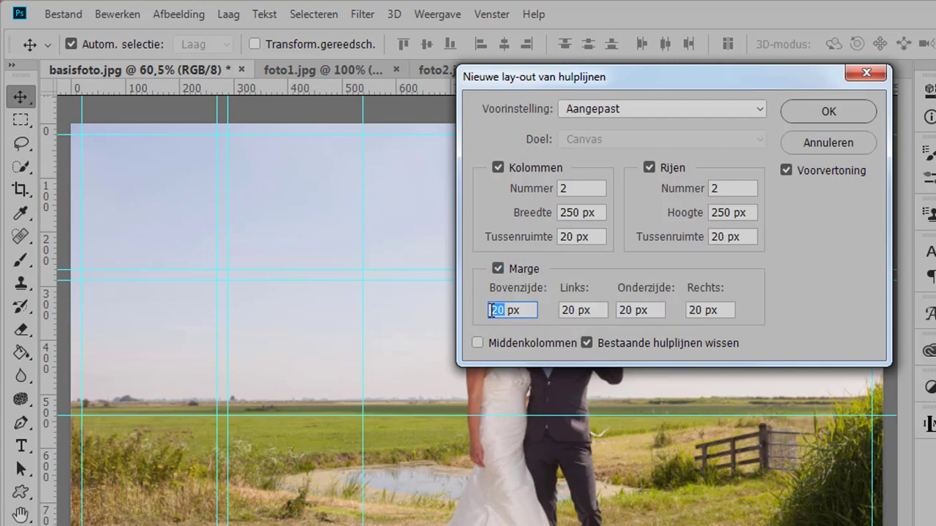
type("5")
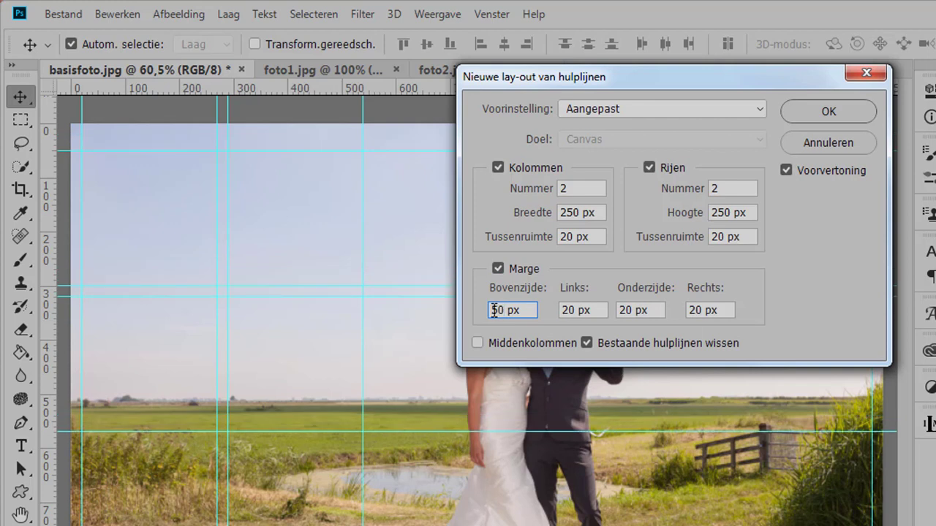
type("0")
left_click_drag(573, 310, 561, 310)
type("50")
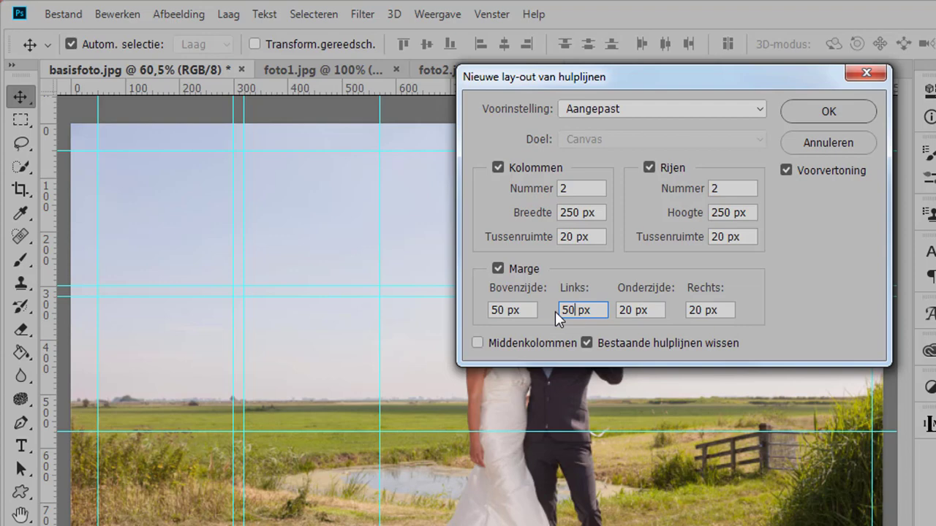
left_click(798, 111)
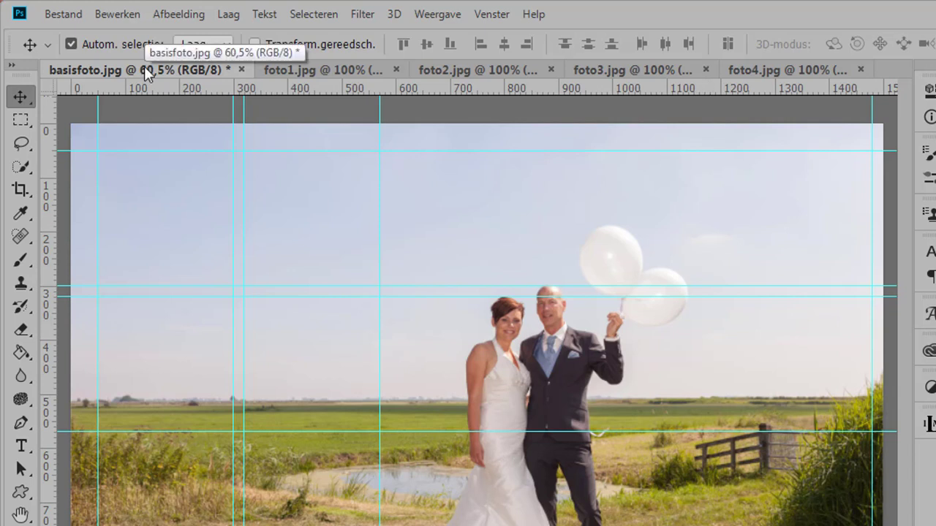
Copy all of foto1, paste it into basisfoto as Laag 1, and move it into the top-left guide cell.
left_click(296, 68)
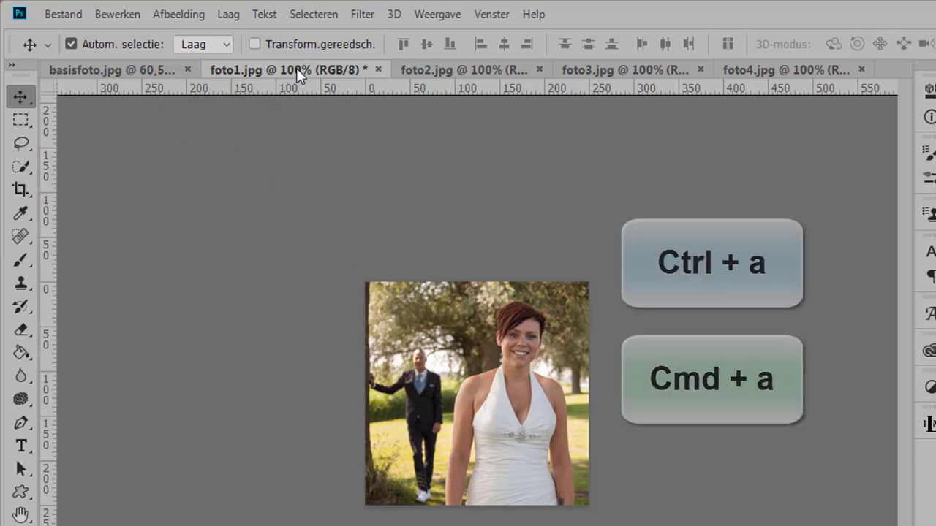
key("ctrl+a")
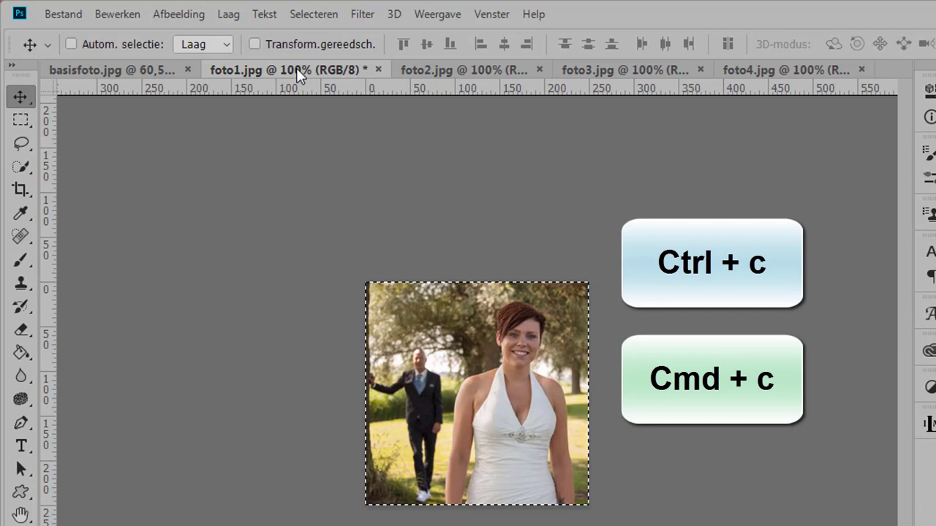
key("ctrl+c")
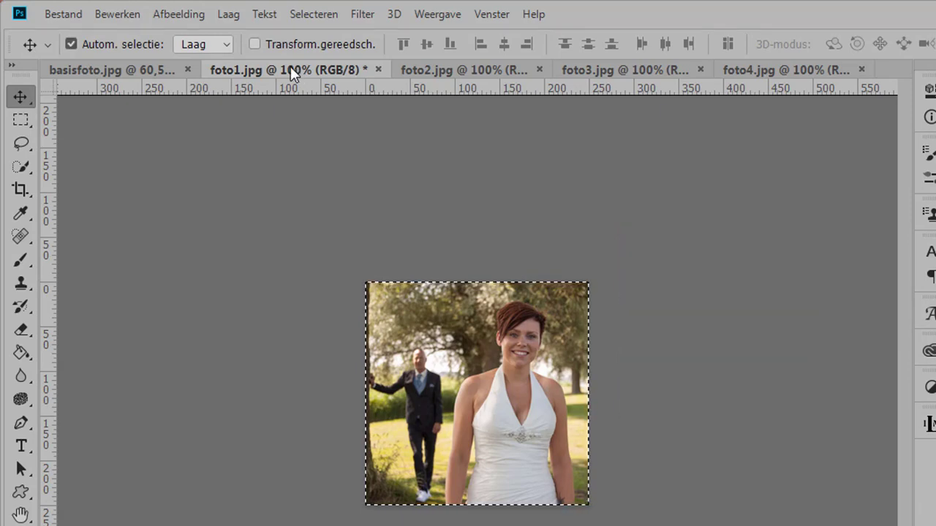
left_click(150, 72)
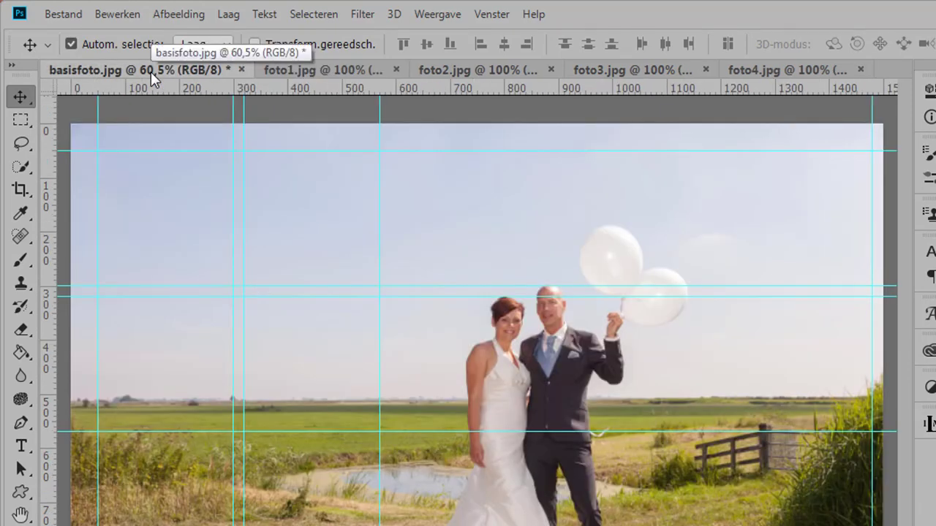
key("ctrl+v")
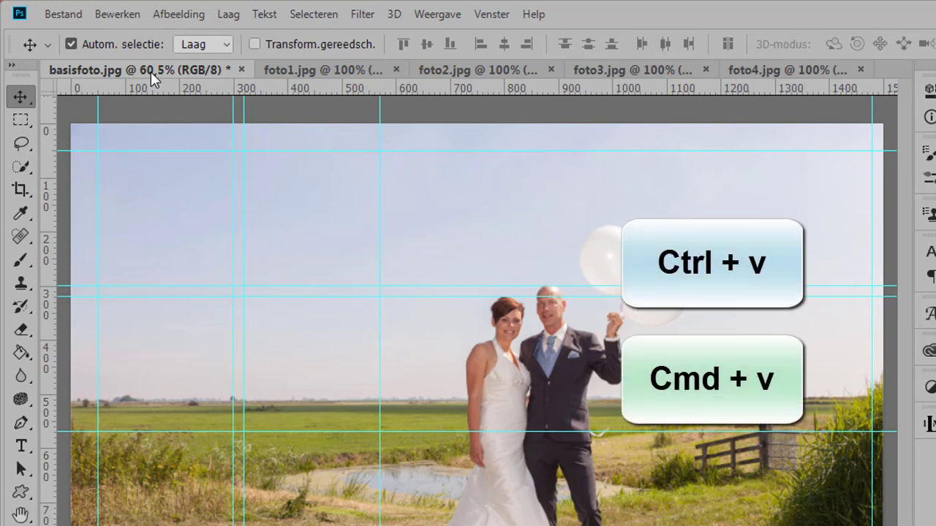
key("ctrl+v")
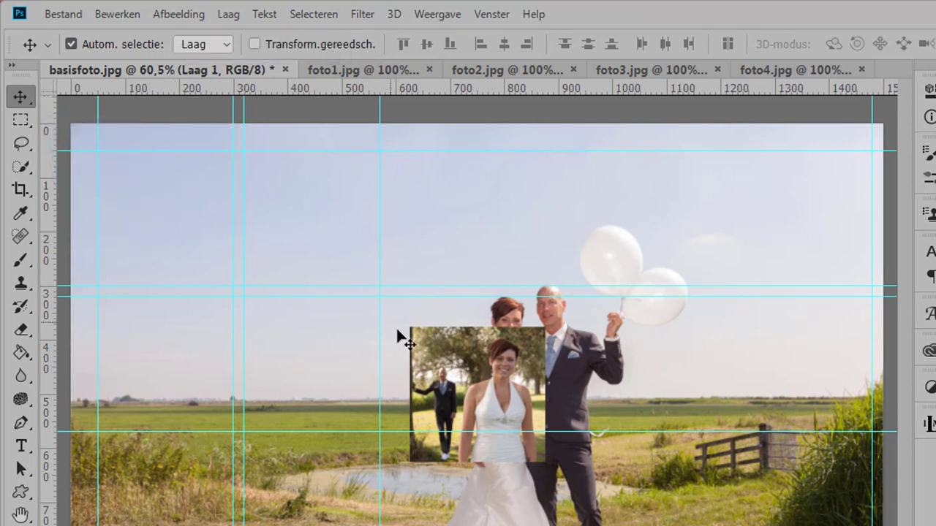
left_click_drag(432, 358, 126, 184)
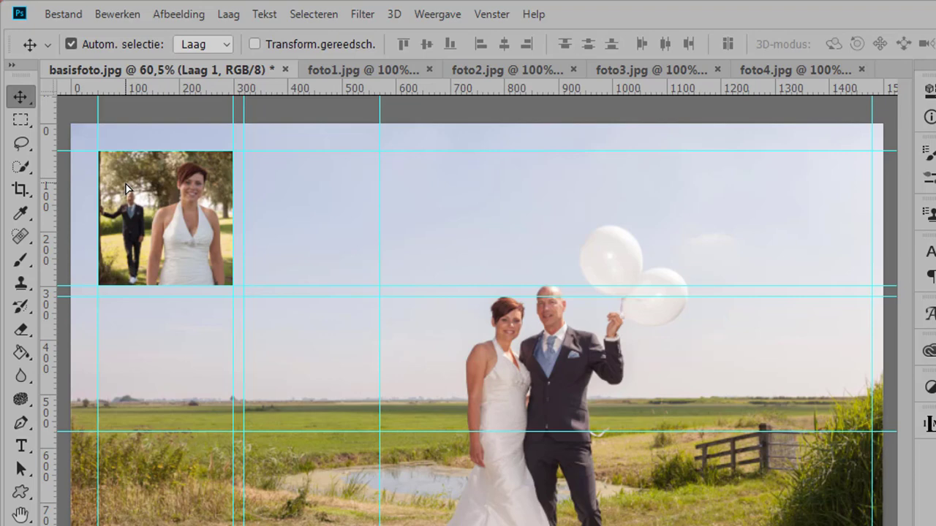
left_click(437, 14)
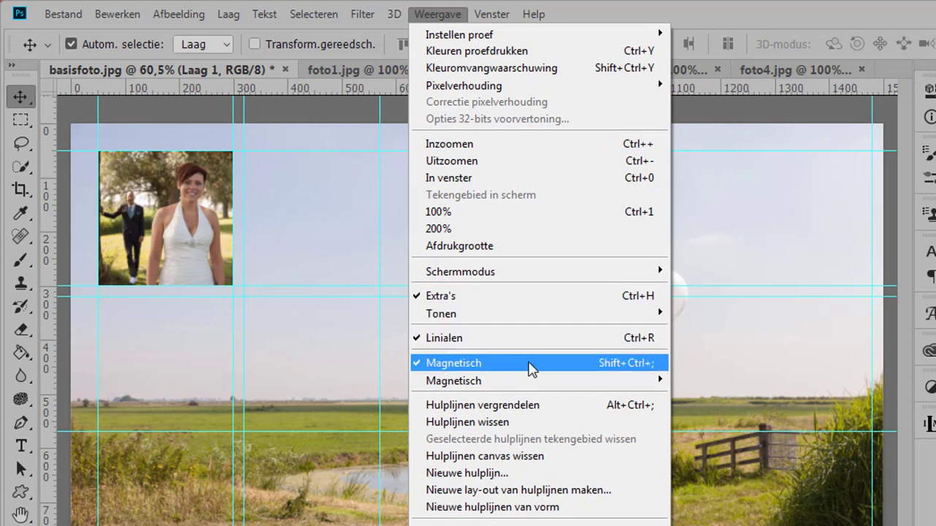
mouse_move(453, 380)
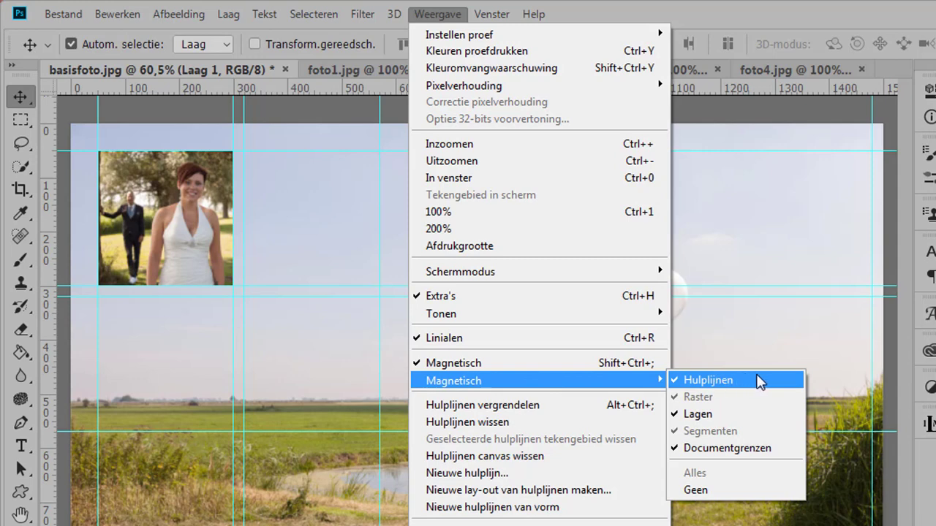
left_click(772, 338)
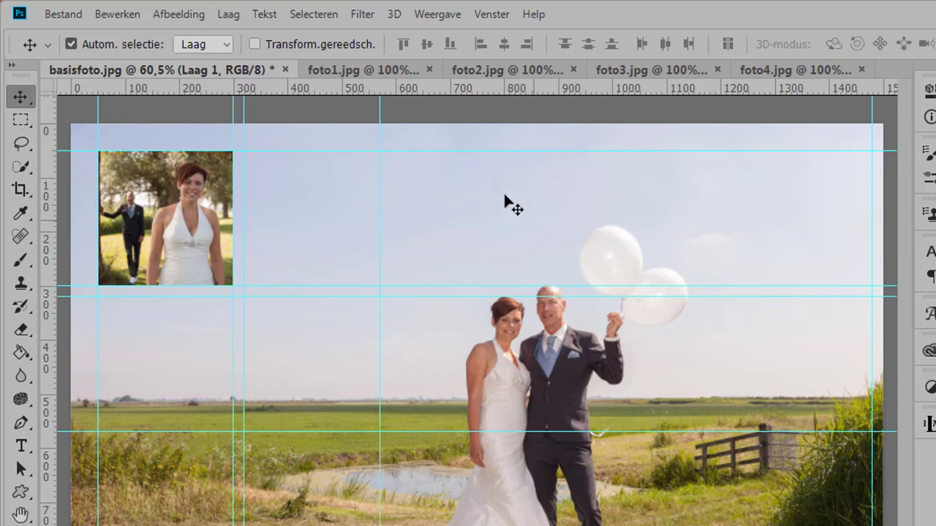
Drag foto2 beside the first photo, foto3 below it, and foto4 into the bottom-right cell.
left_click(479, 71)
left_click_drag(448, 330, 163, 117)
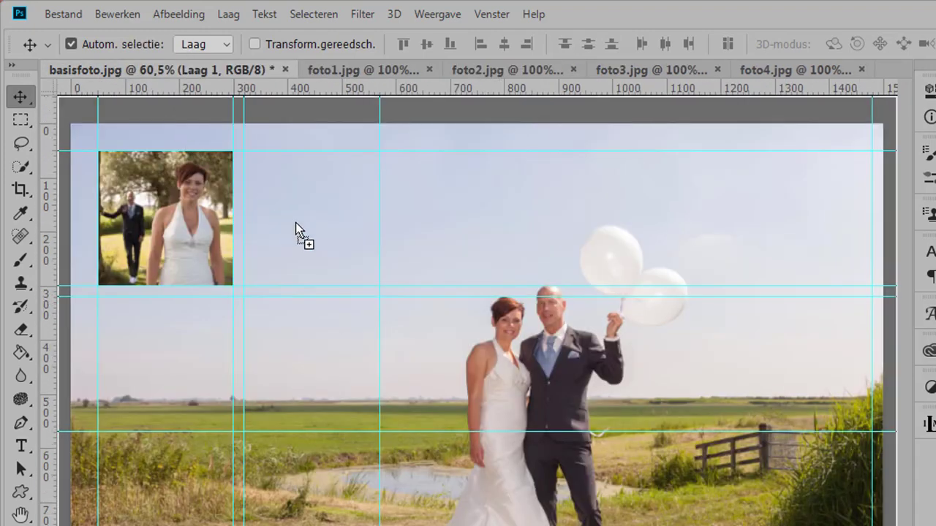
left_click_drag(317, 215, 334, 215)
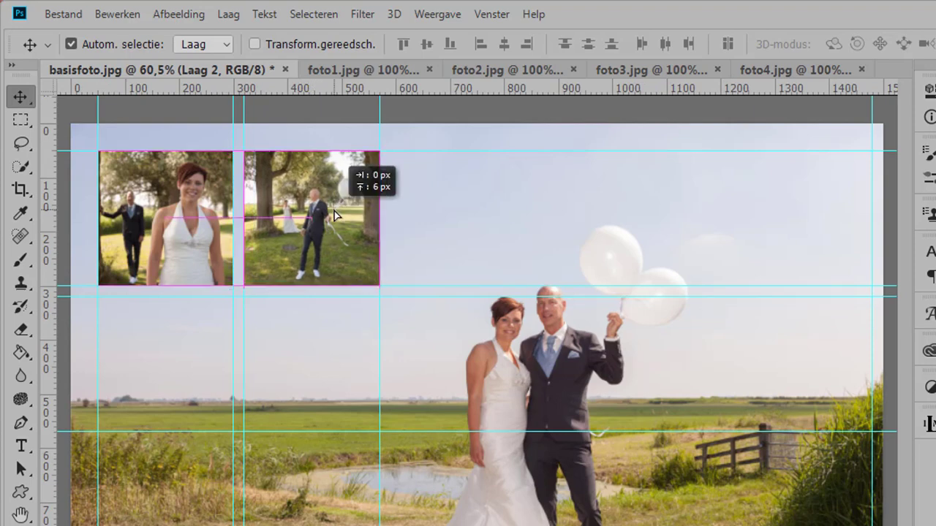
left_click(617, 71)
mouse_move(497, 358)
left_mouse_down()
mouse_move(114, 64)
mouse_move(179, 382)
left_mouse_up()
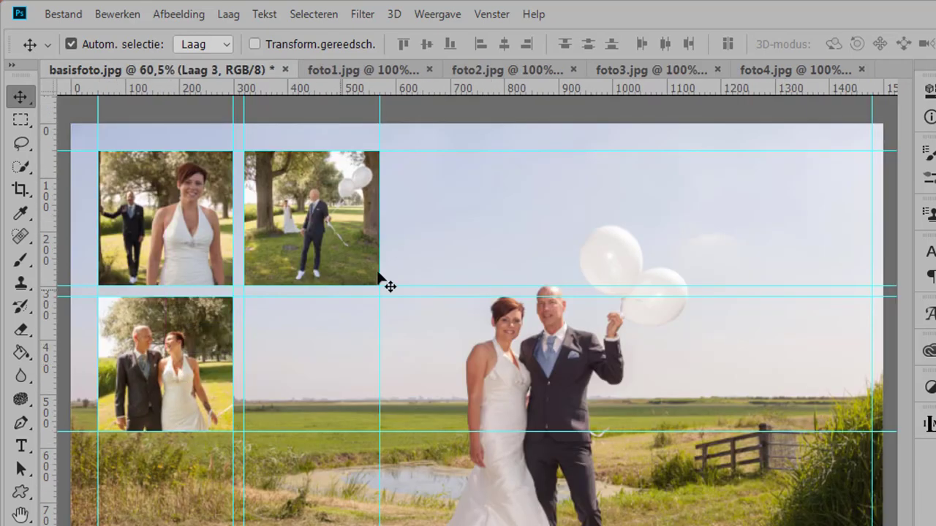
left_click(762, 71)
mouse_move(501, 341)
left_mouse_down()
mouse_move(115, 73)
mouse_move(303, 334)
mouse_move(285, 336)
mouse_move(291, 347)
left_mouse_up()
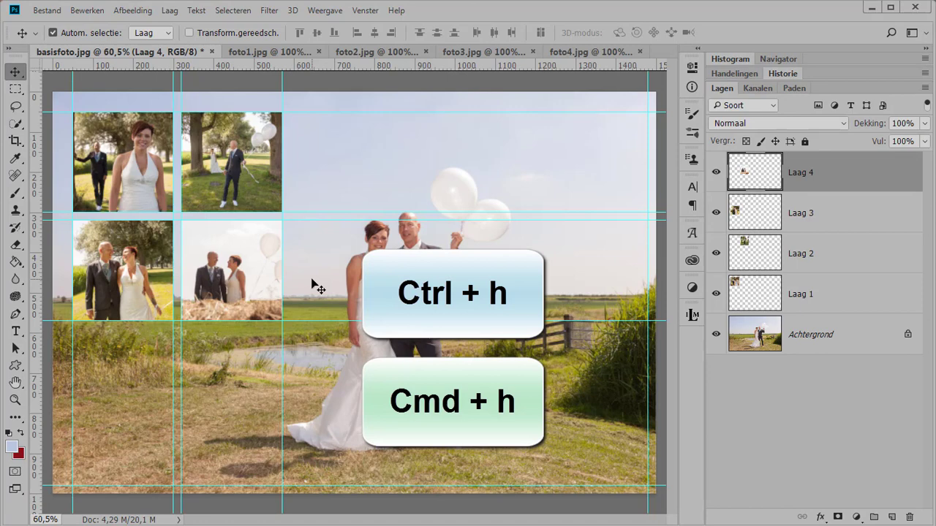
Hide the guides and give Laag 4 a Lijn layer style: 4 px, white, Binnen position.
key("ctrl+h")
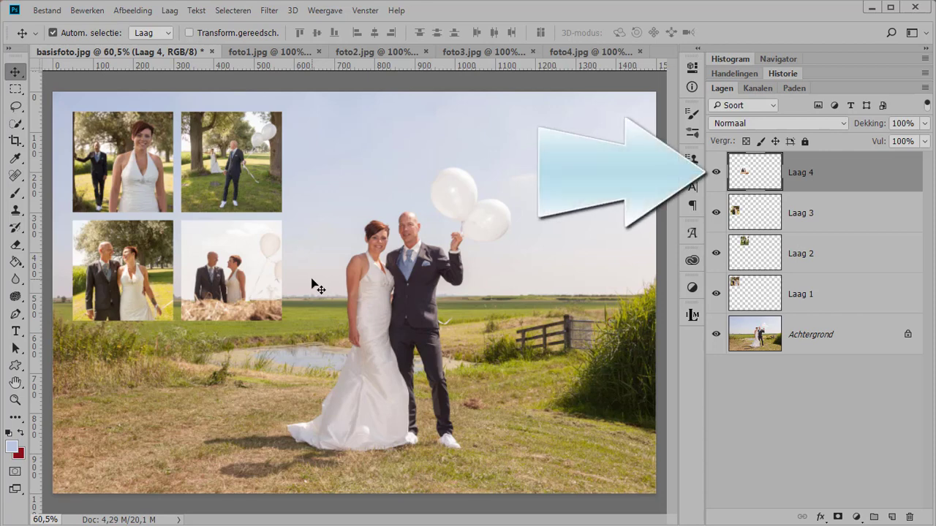
double_click(861, 174)
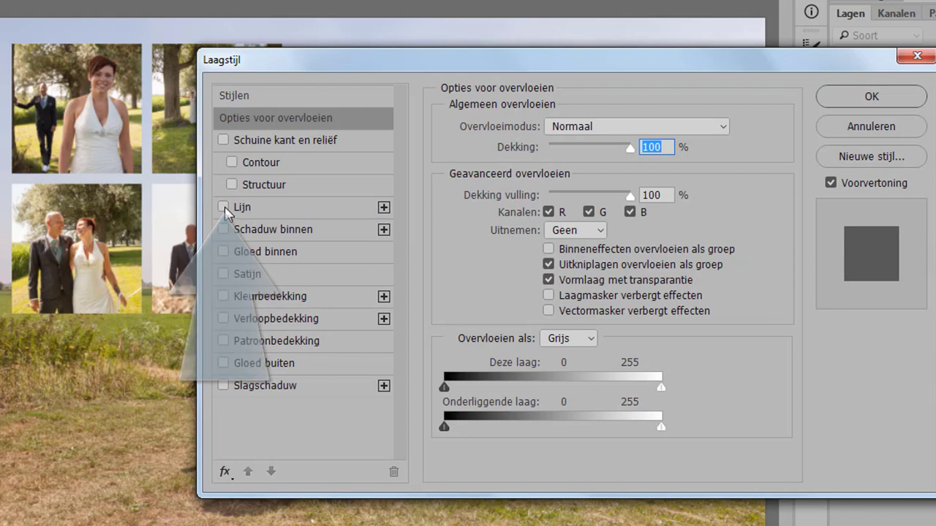
left_click(285, 207)
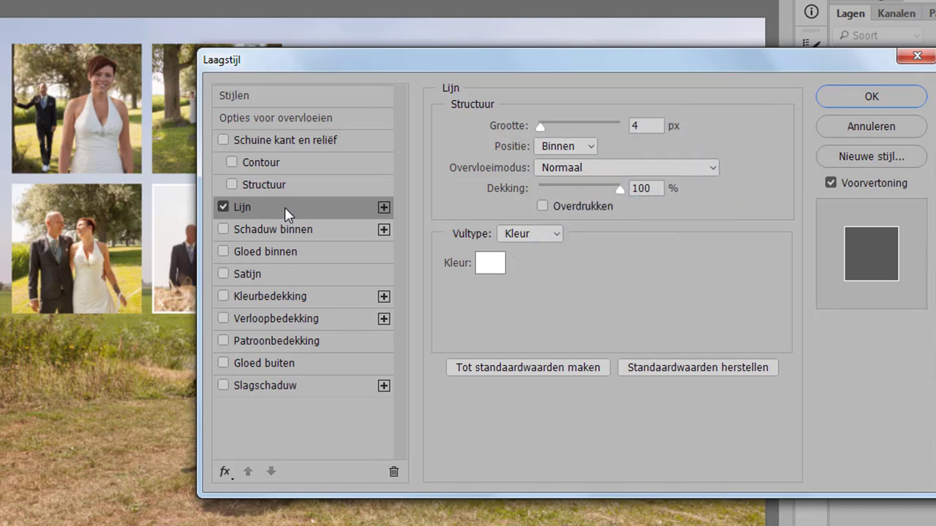
left_click(871, 99)
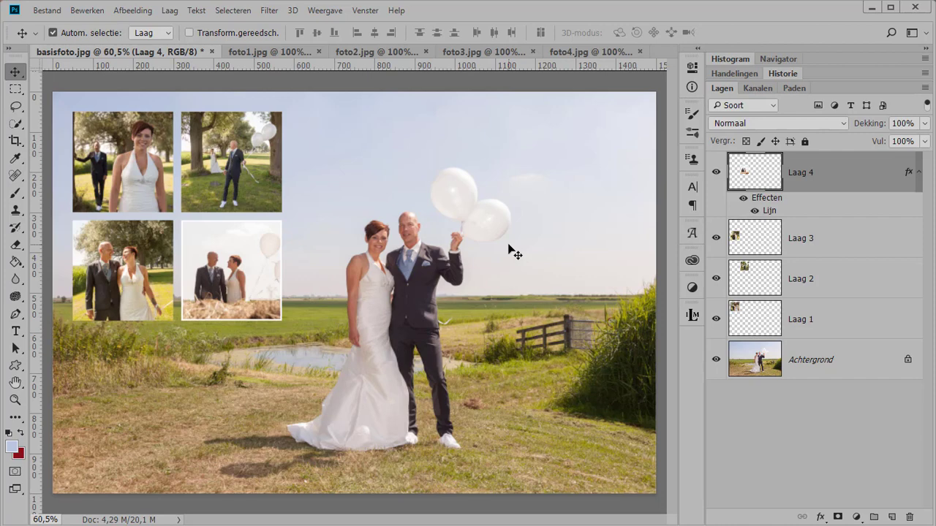
Copy Laag 4's layer style and paste it onto Laag 1, Laag 2 and Laag 3.
right_click(834, 178)
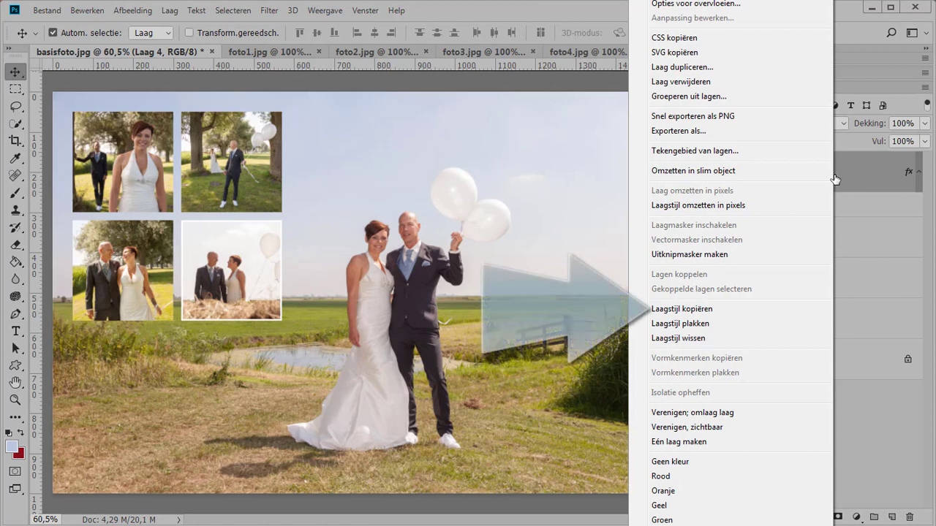
left_click(739, 310)
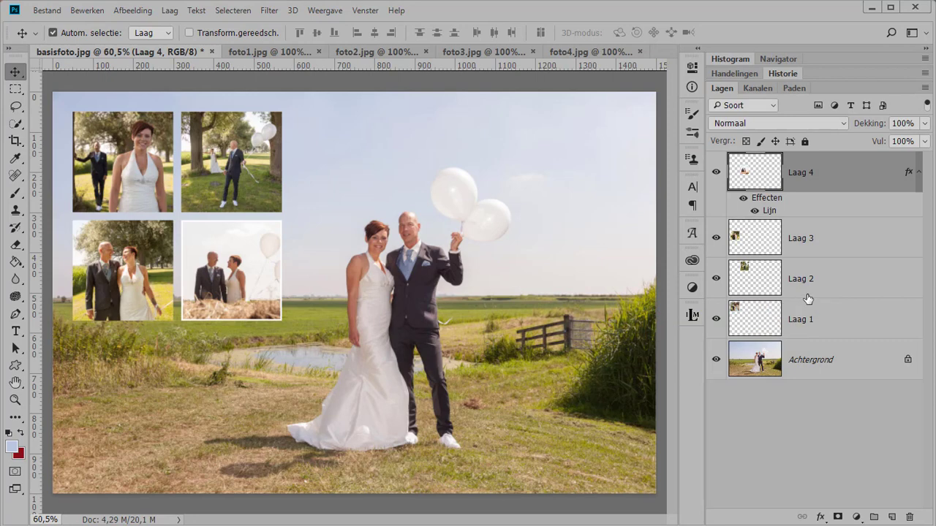
left_click(839, 241)
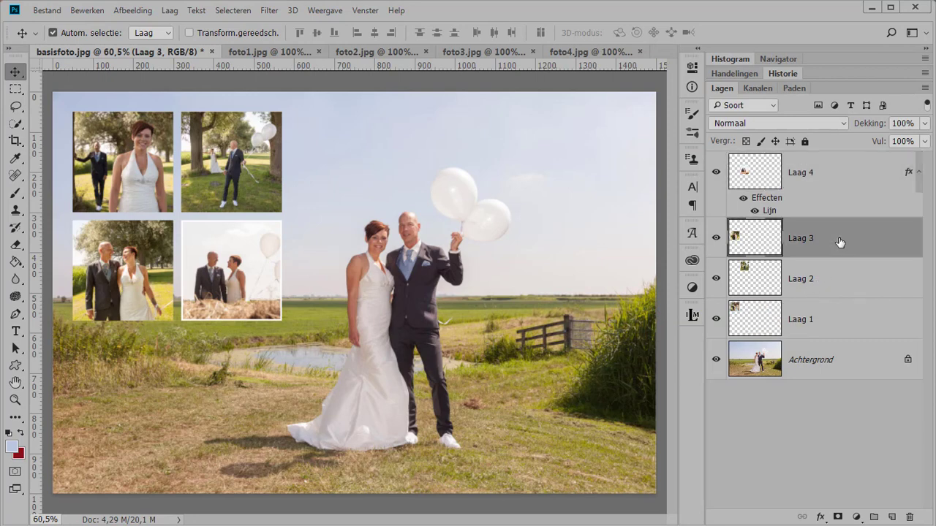
left_click(850, 315, "shift")
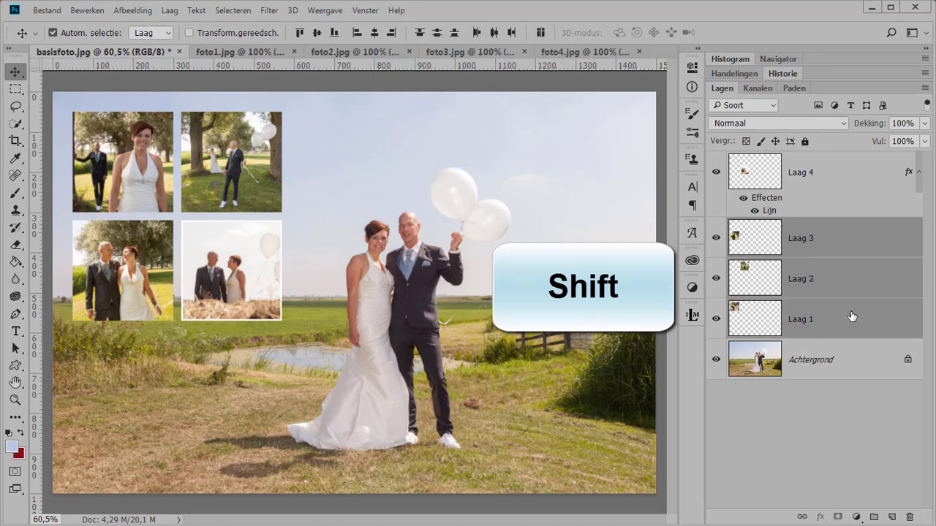
right_click(854, 277)
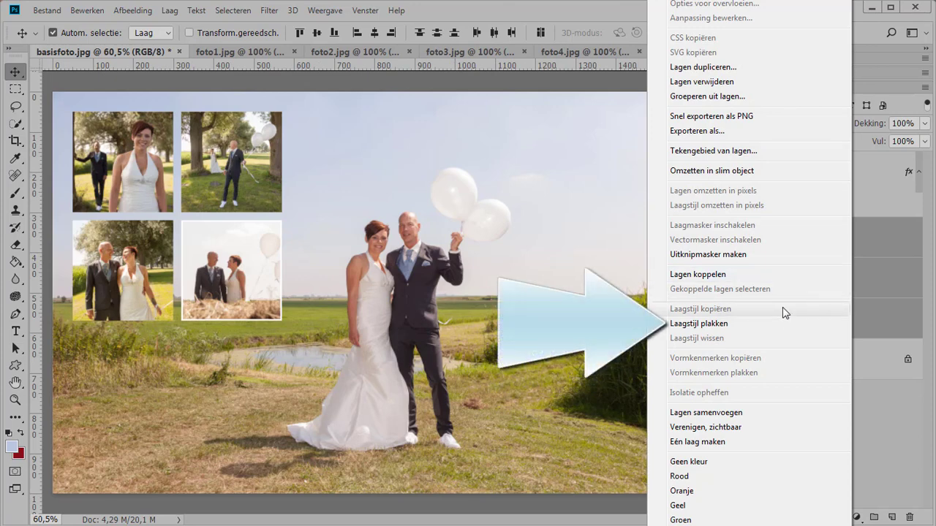
left_click(772, 324)
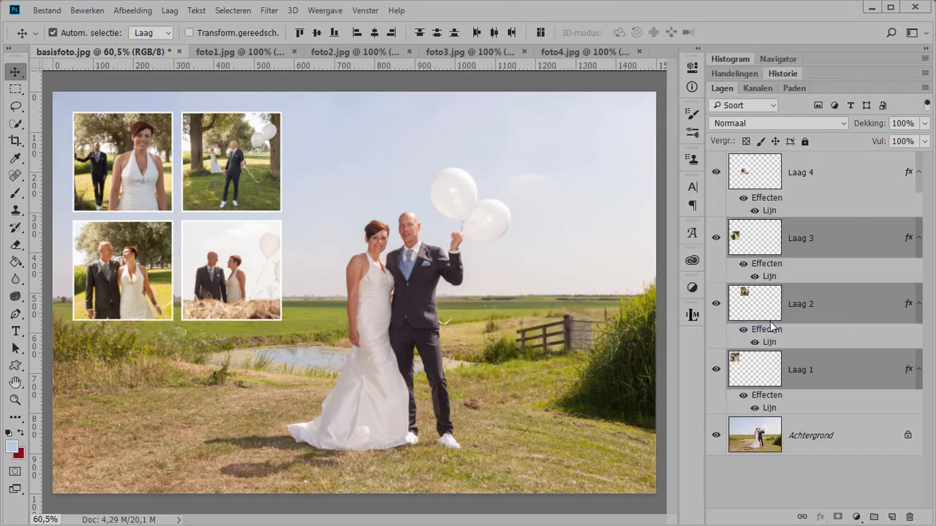